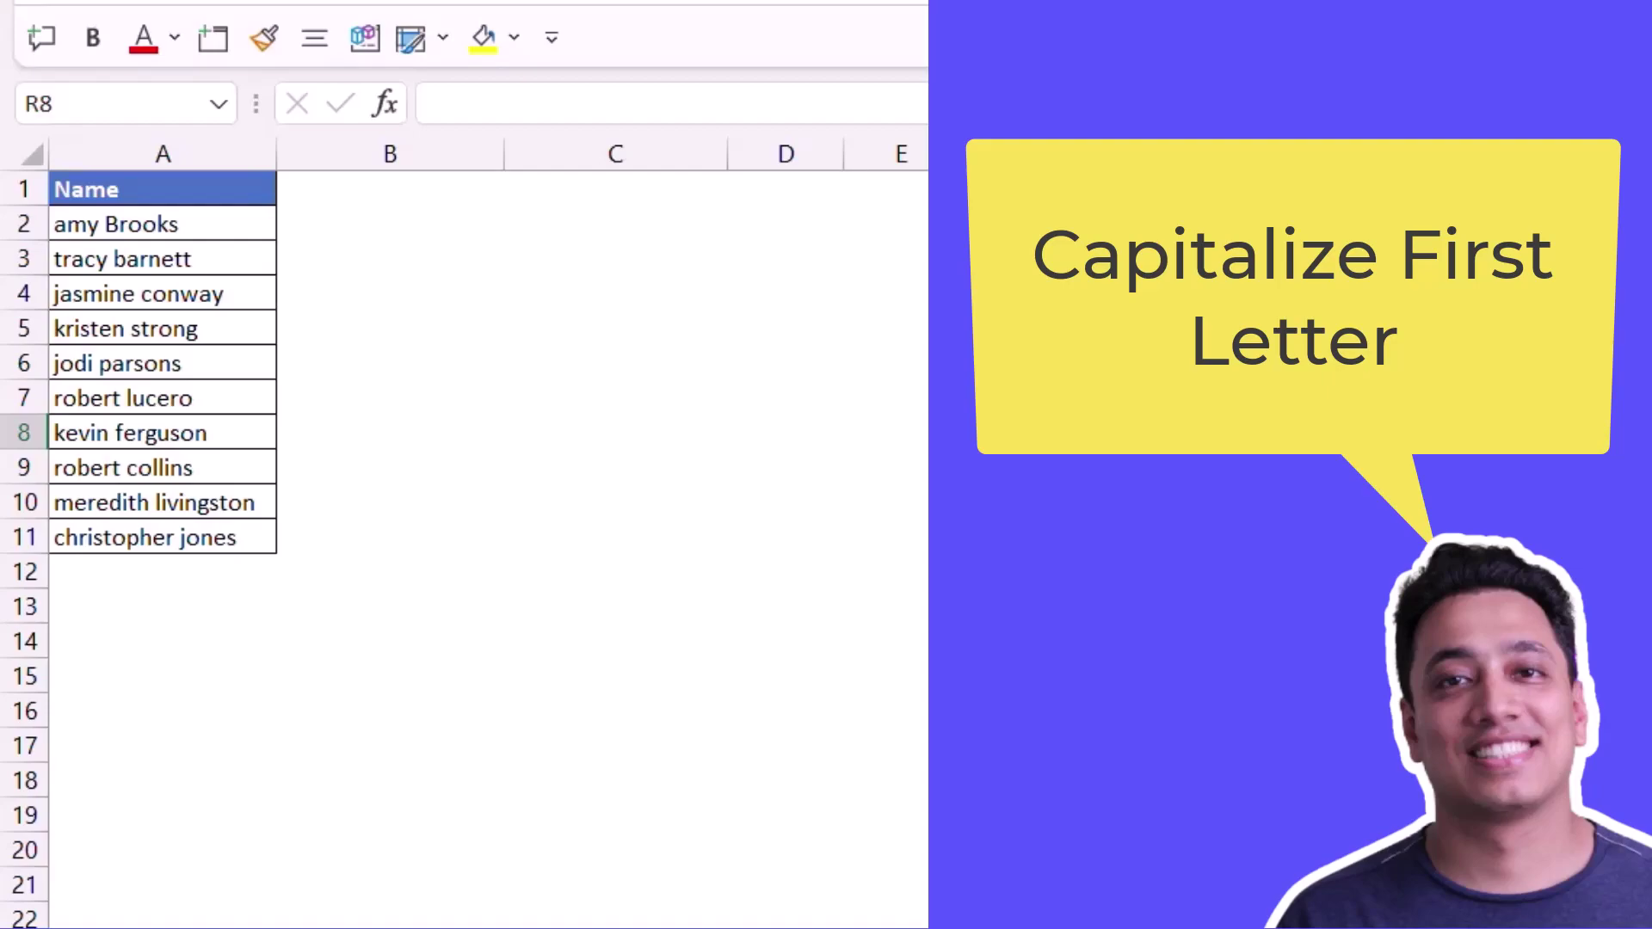
# Enter =PROPER(A2) in cell B2 to capitalize the first name
pyautogui.press('Down')
pyautogui.press('Down')
pyautogui.press('Down')
pyautogui.press('Down')
pyautogui.press('Down')
pyautogui.press('Left')
pyautogui.press('Left')
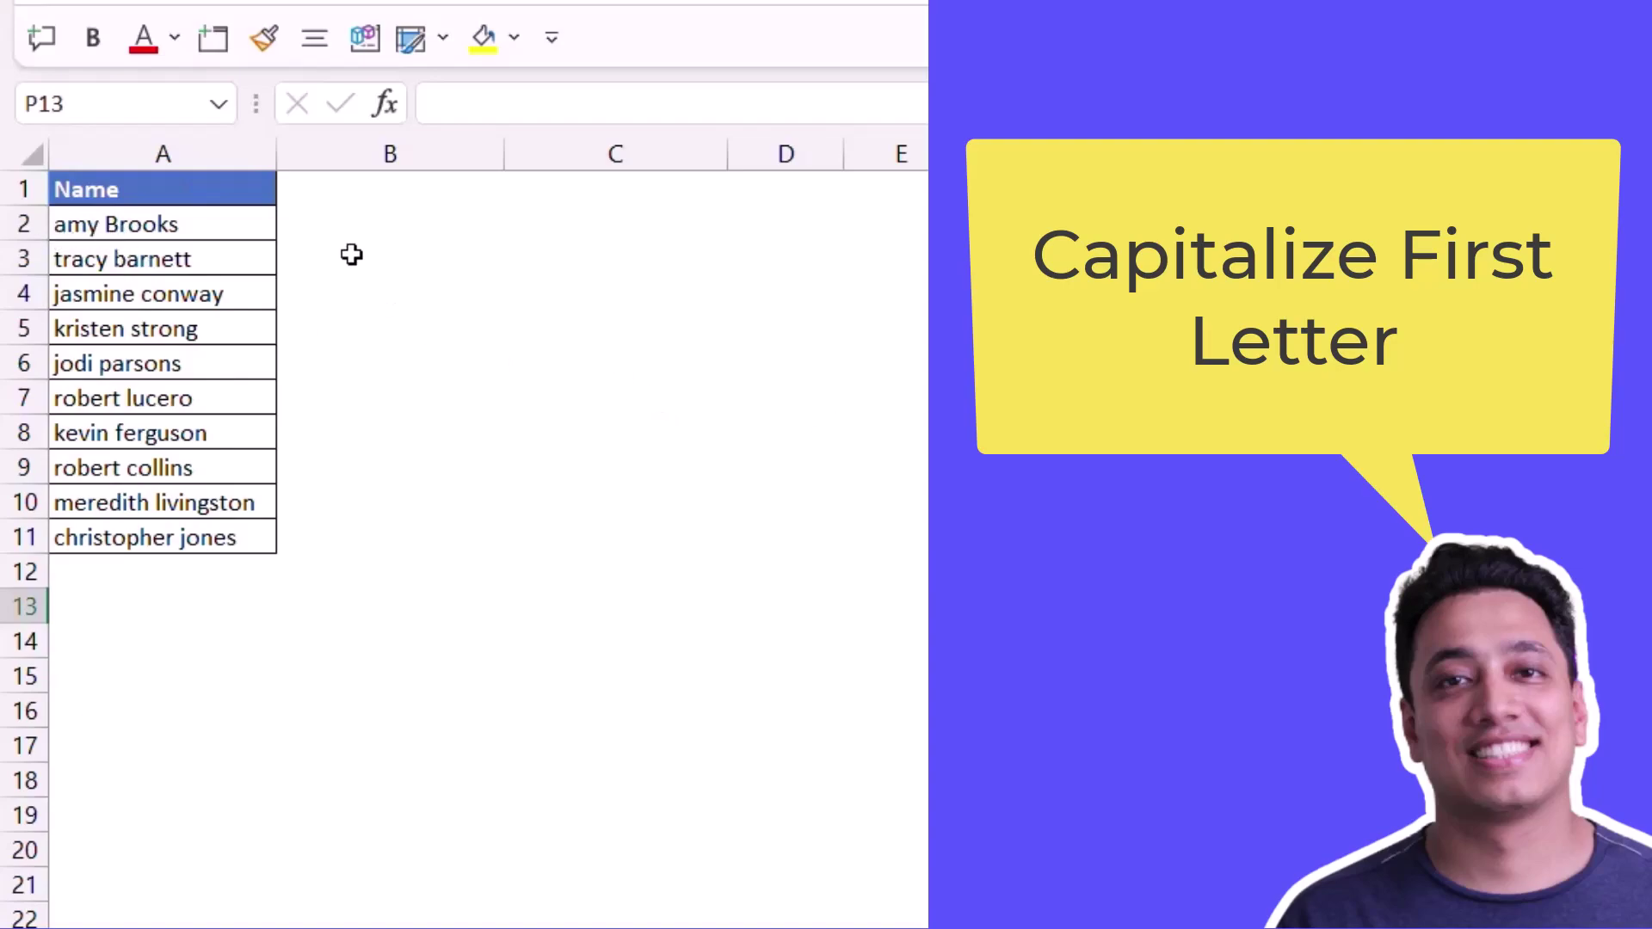
pyautogui.click(339, 209)
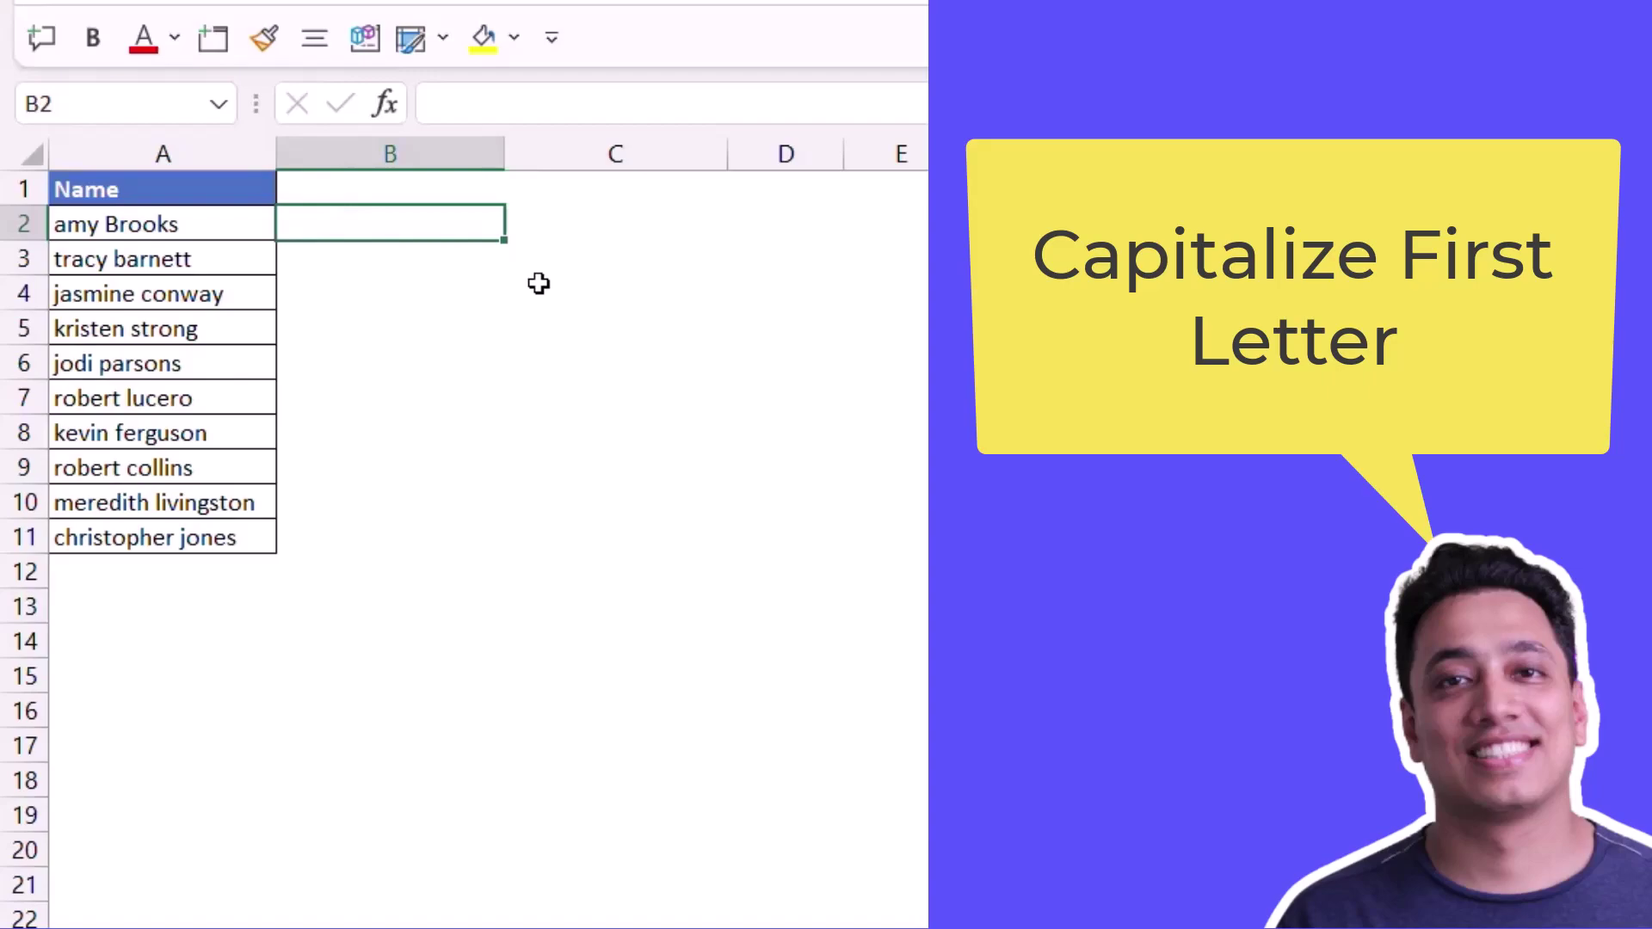
pyautogui.write('=pr')
pyautogui.press('Down')
pyautogui.press('Down')
pyautogui.press('Down')
pyautogui.press('Down')
pyautogui.press('Down')
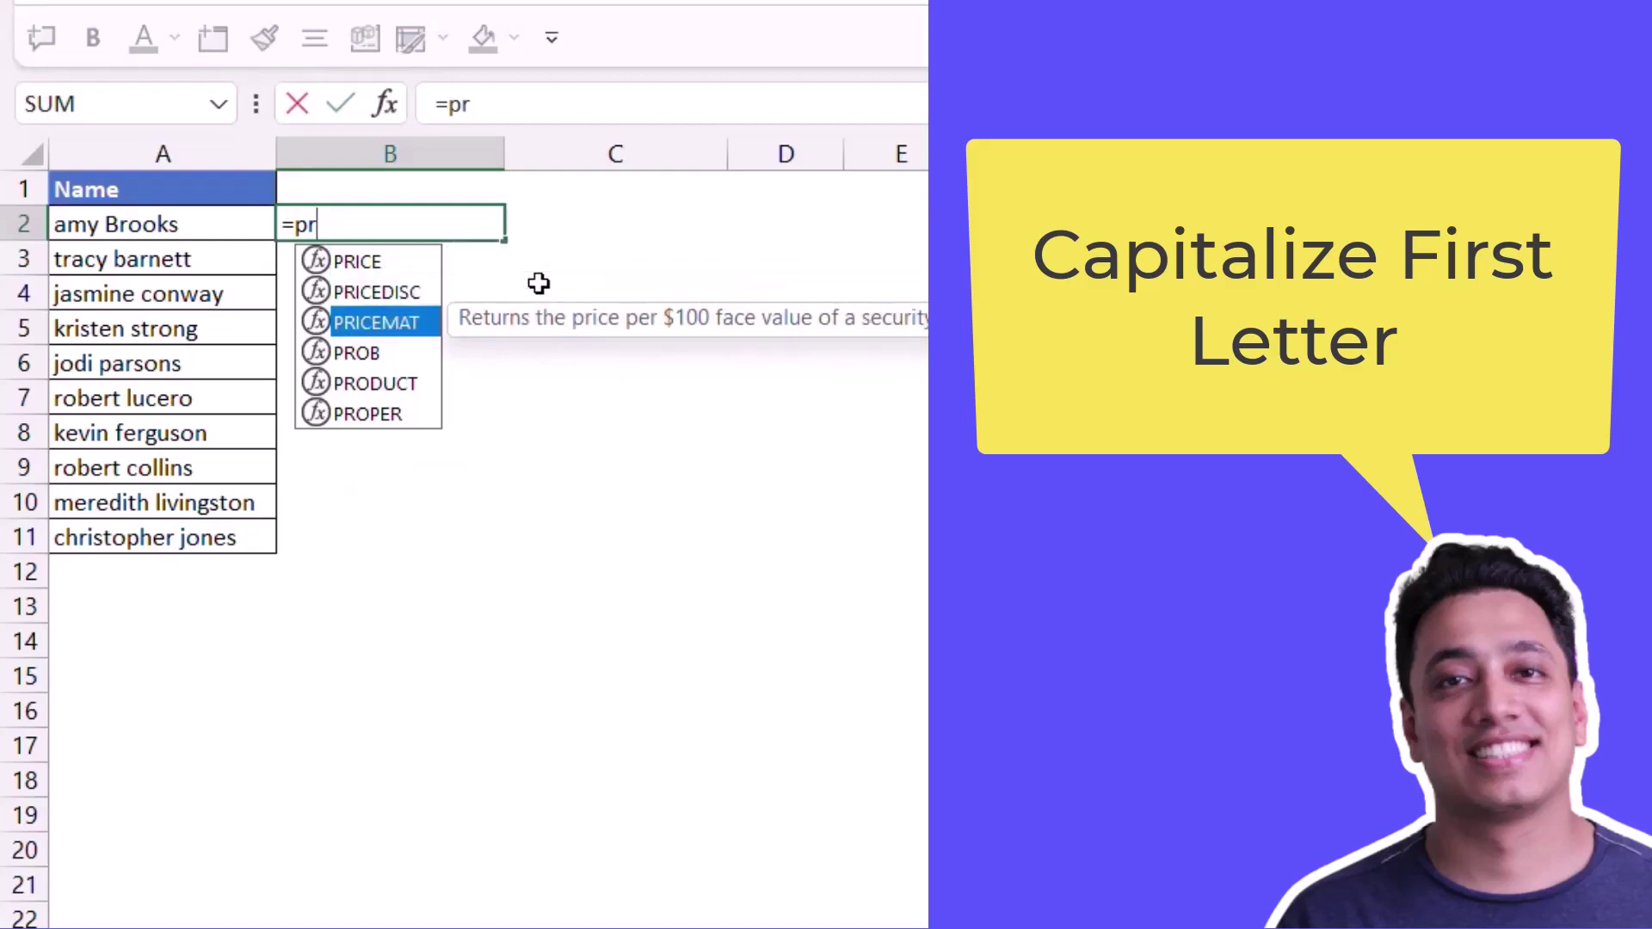
pyautogui.press('Tab')
pyautogui.press('Left')
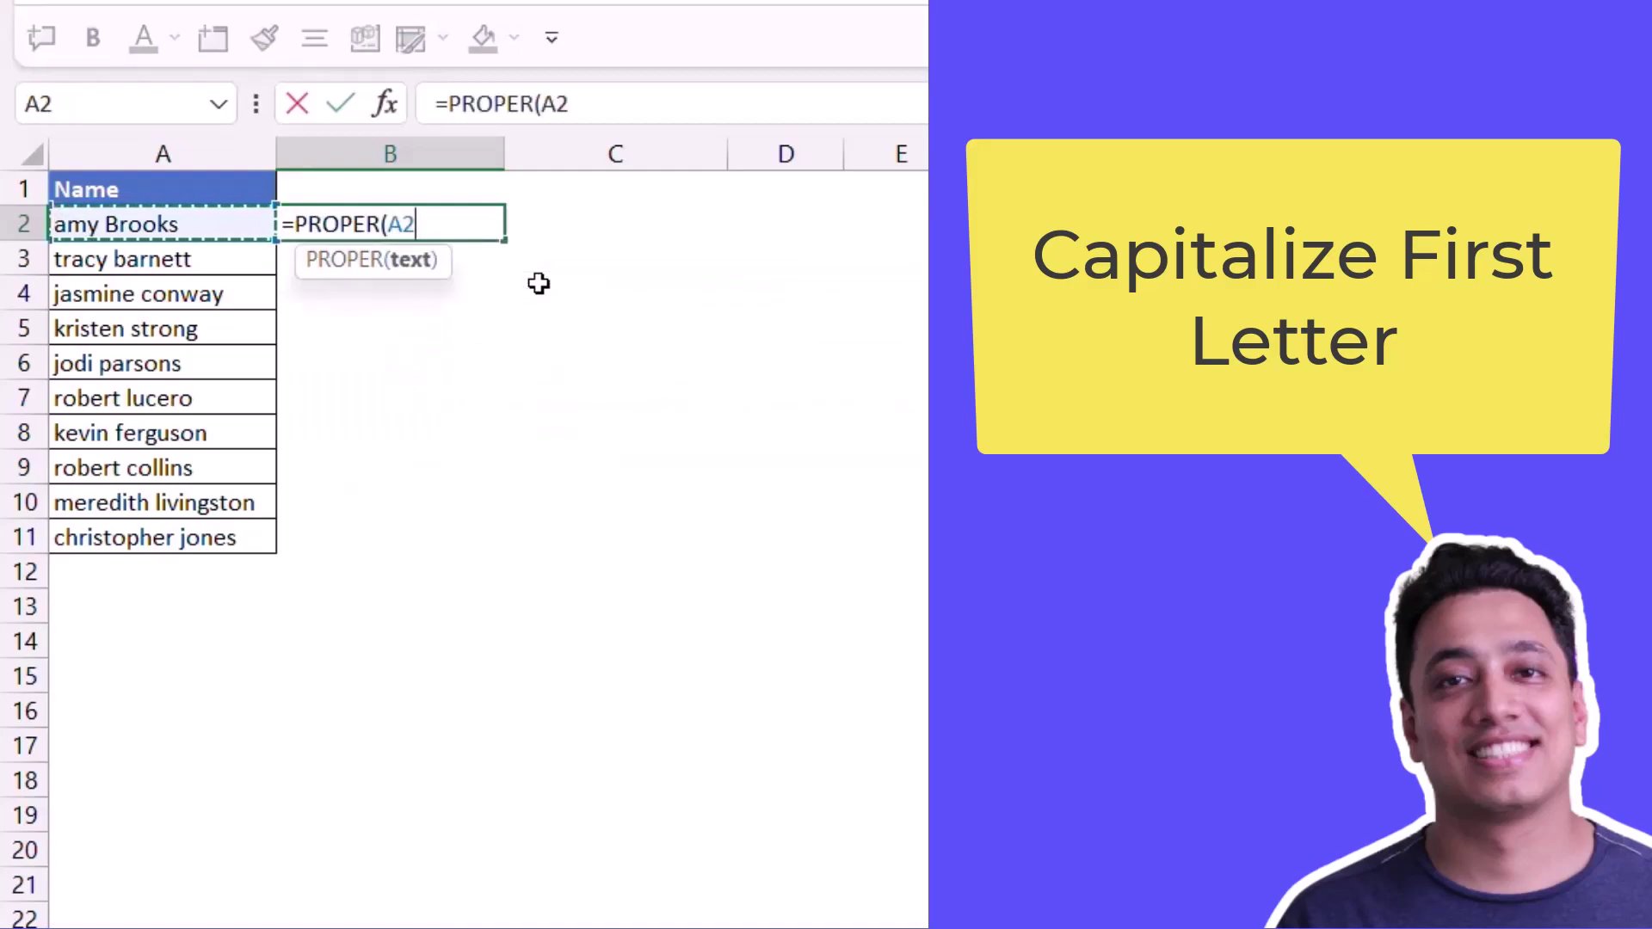
pyautogui.write(')')
pyautogui.press('Return')
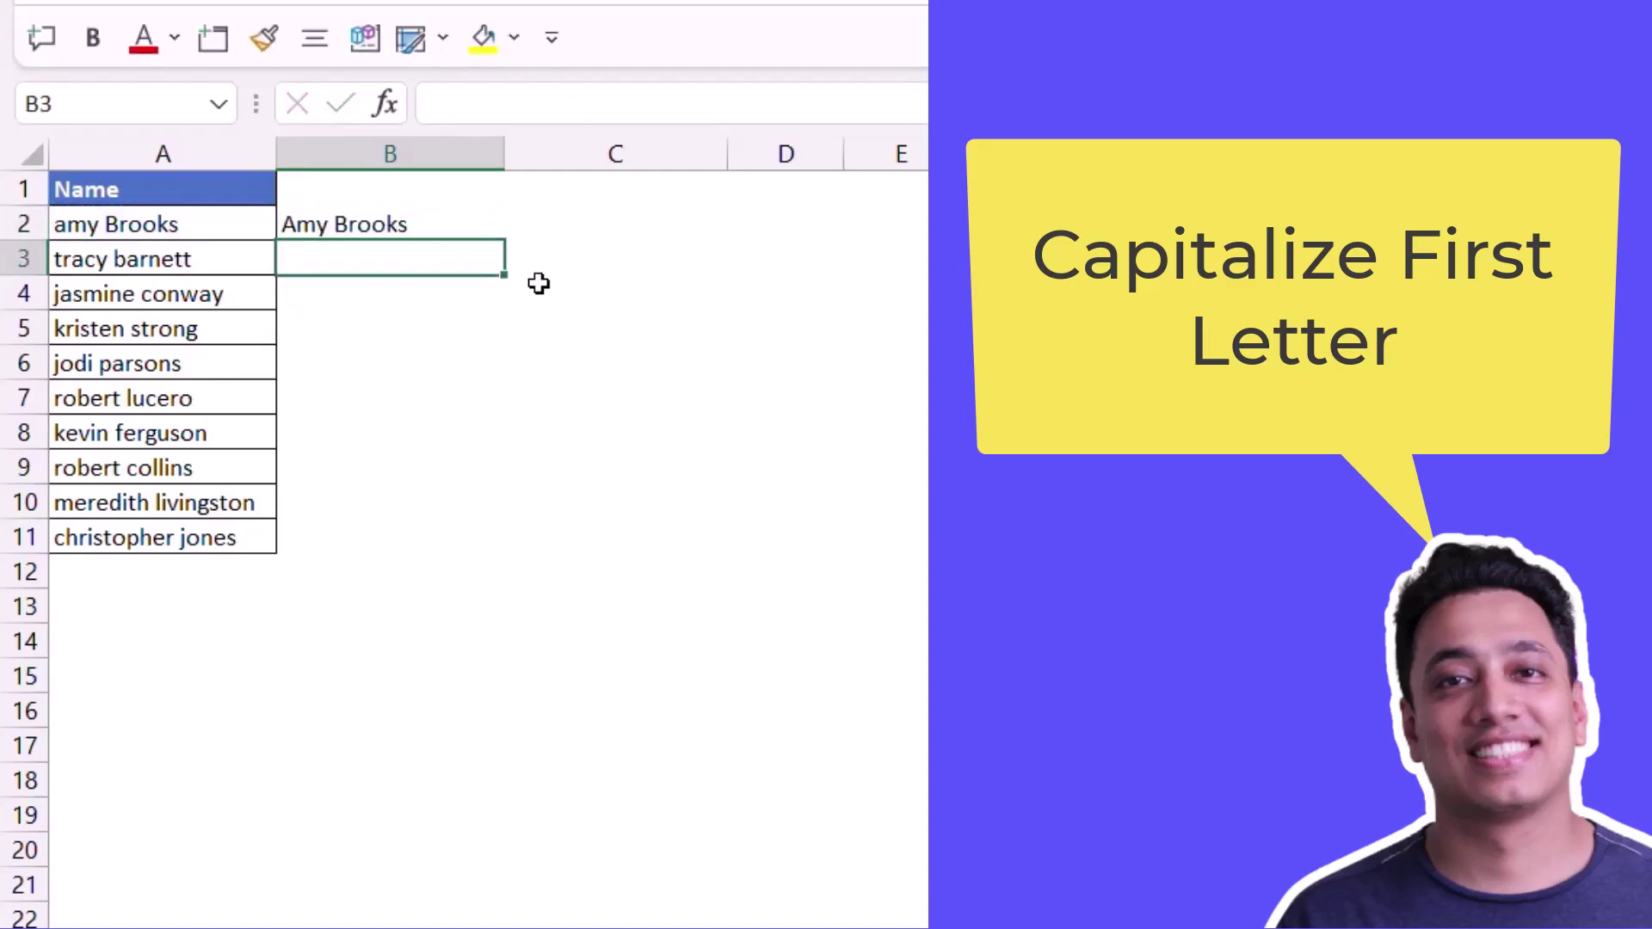
# Fill the PROPER formula down B2:B11 with Ctrl+D and check the results against column A
pyautogui.press('Left')
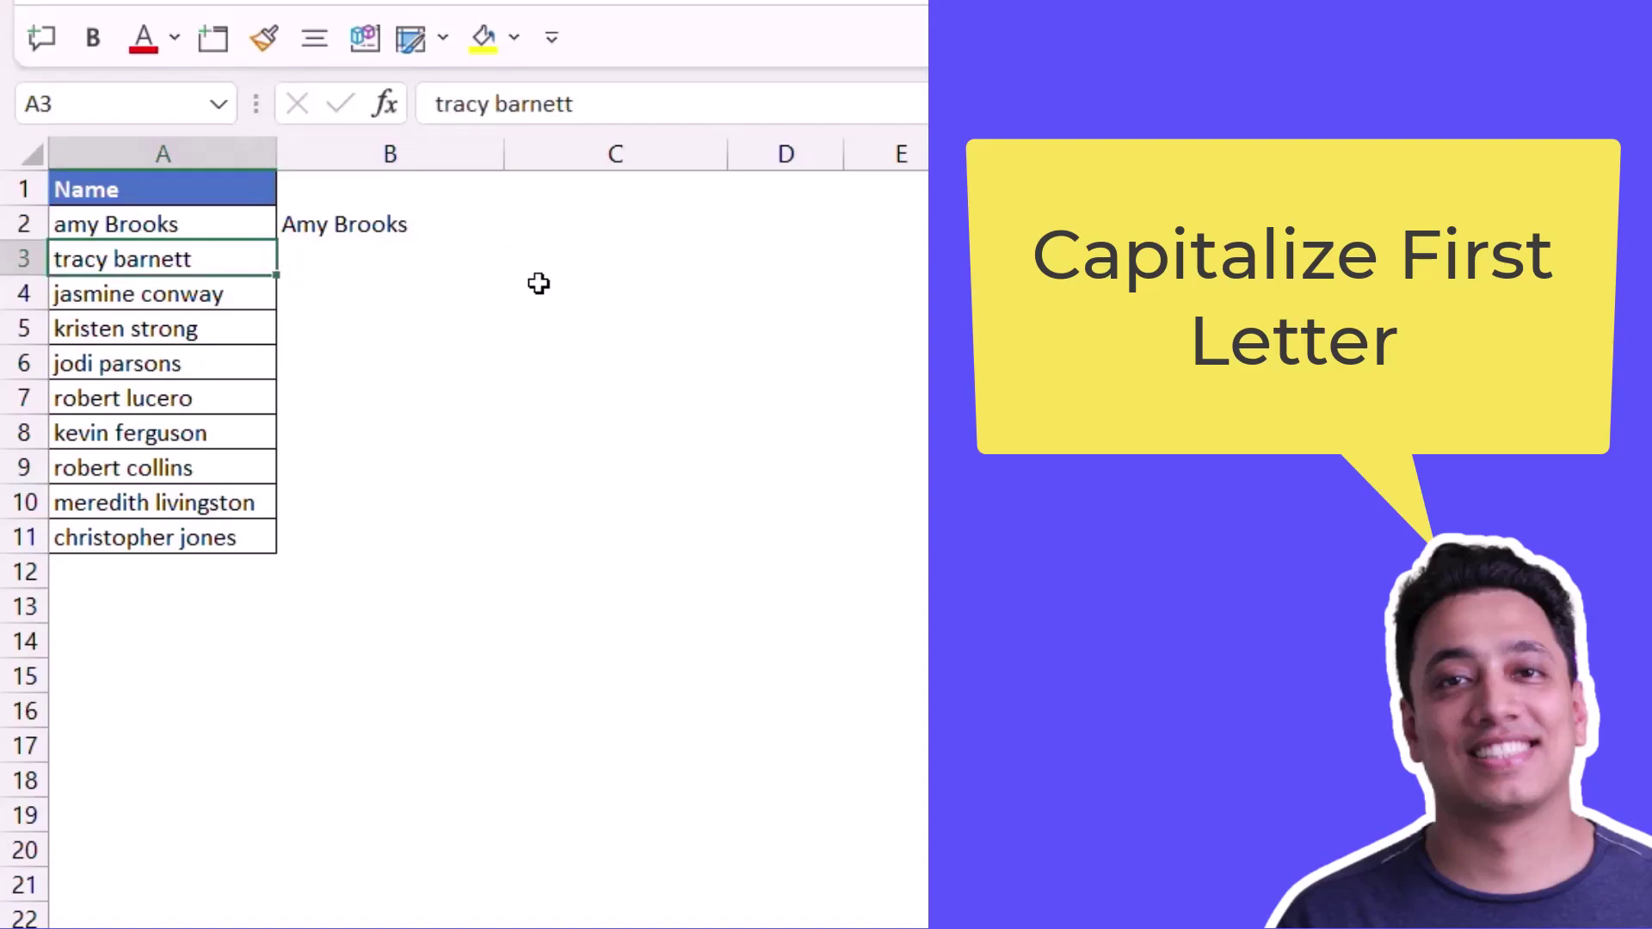
pyautogui.hotkey('ctrl', 'Down')
pyautogui.press('Right')
pyautogui.hotkey('ctrl', 'shift', 'Up')
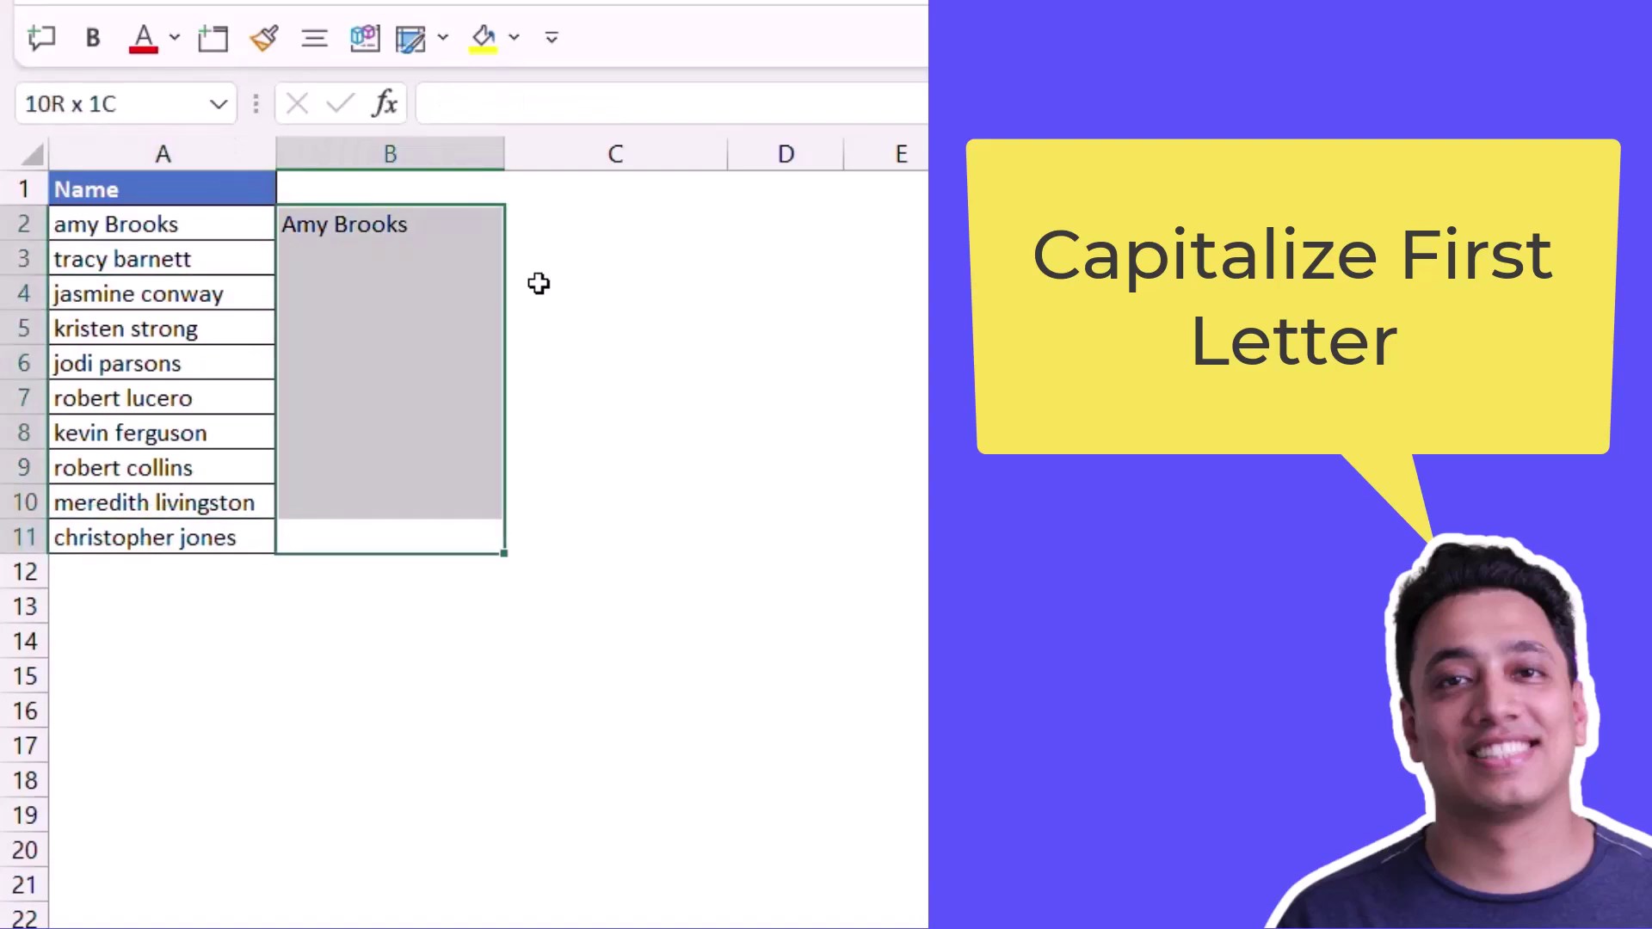
pyautogui.hotkey('ctrl', 'd')
pyautogui.press('Left')
pyautogui.press('Right')
pyautogui.press('Right')
pyautogui.press('Right')
pyautogui.press('Right')
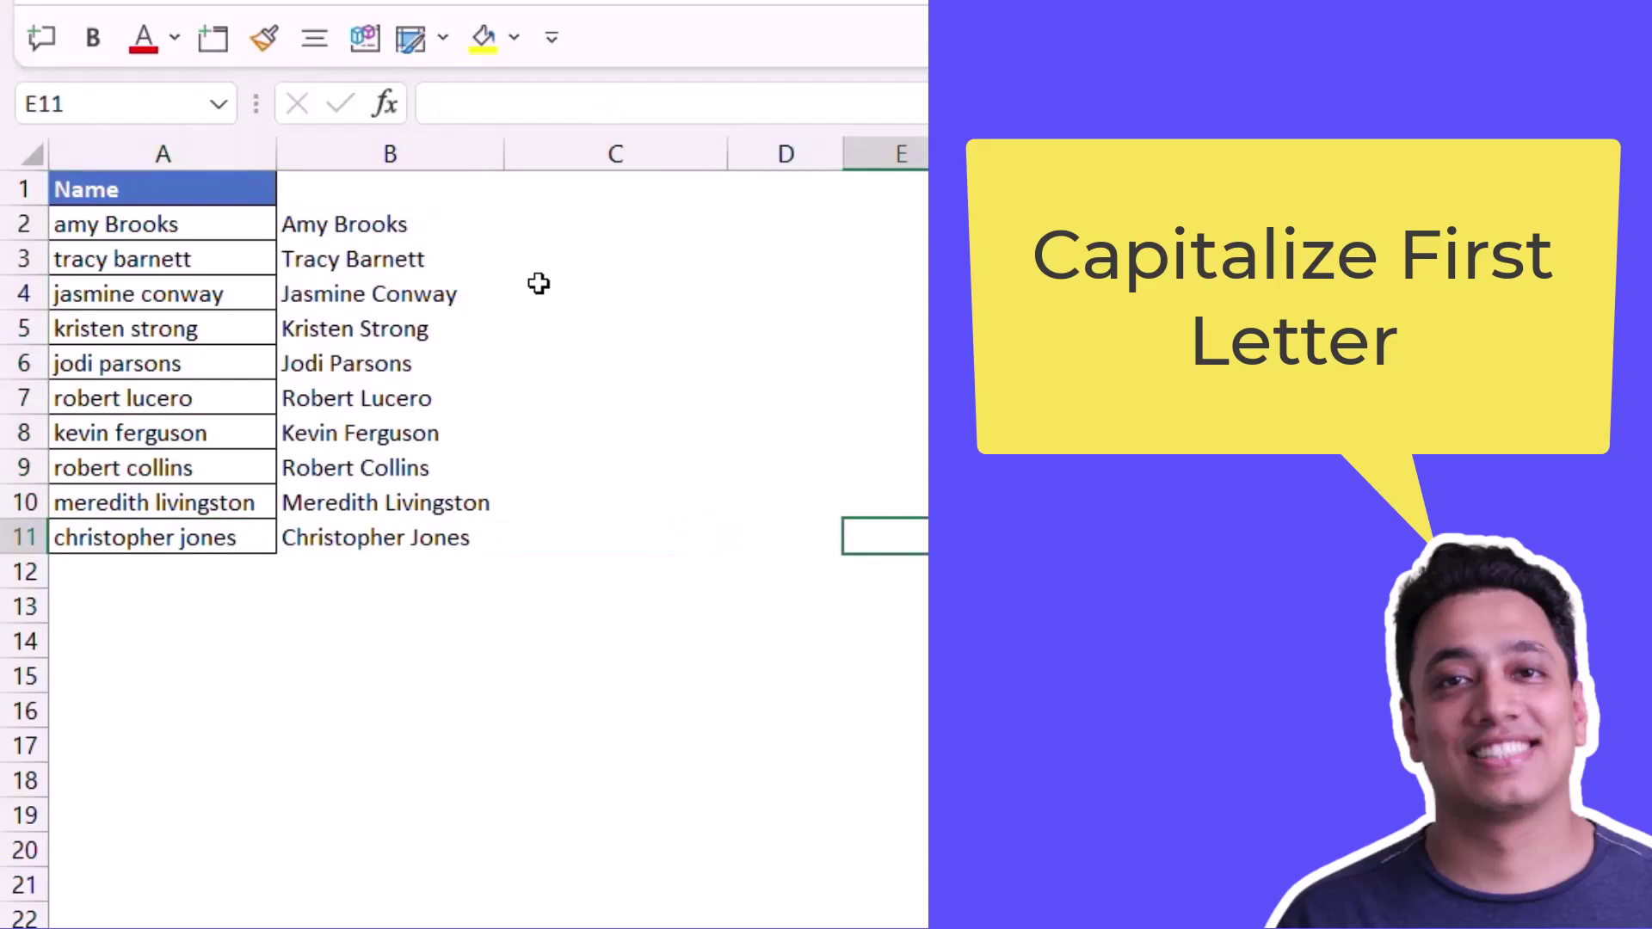
pyautogui.press('Left')
pyautogui.press('Left')
pyautogui.press('Left')
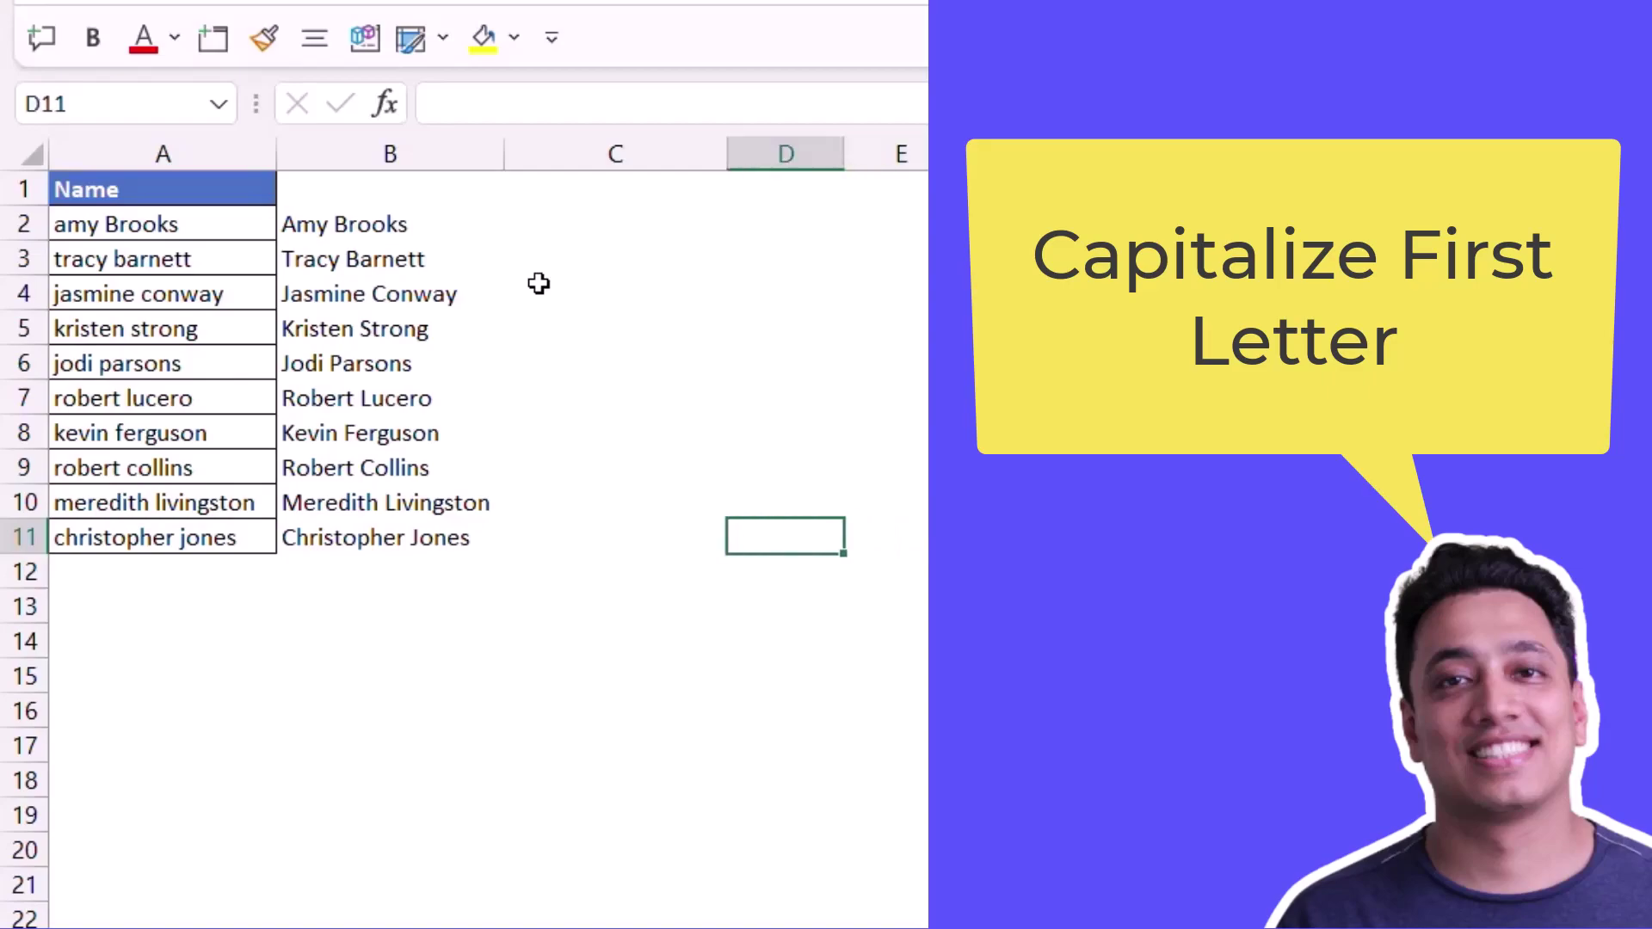
pyautogui.hotkey('ctrl', 'Up')
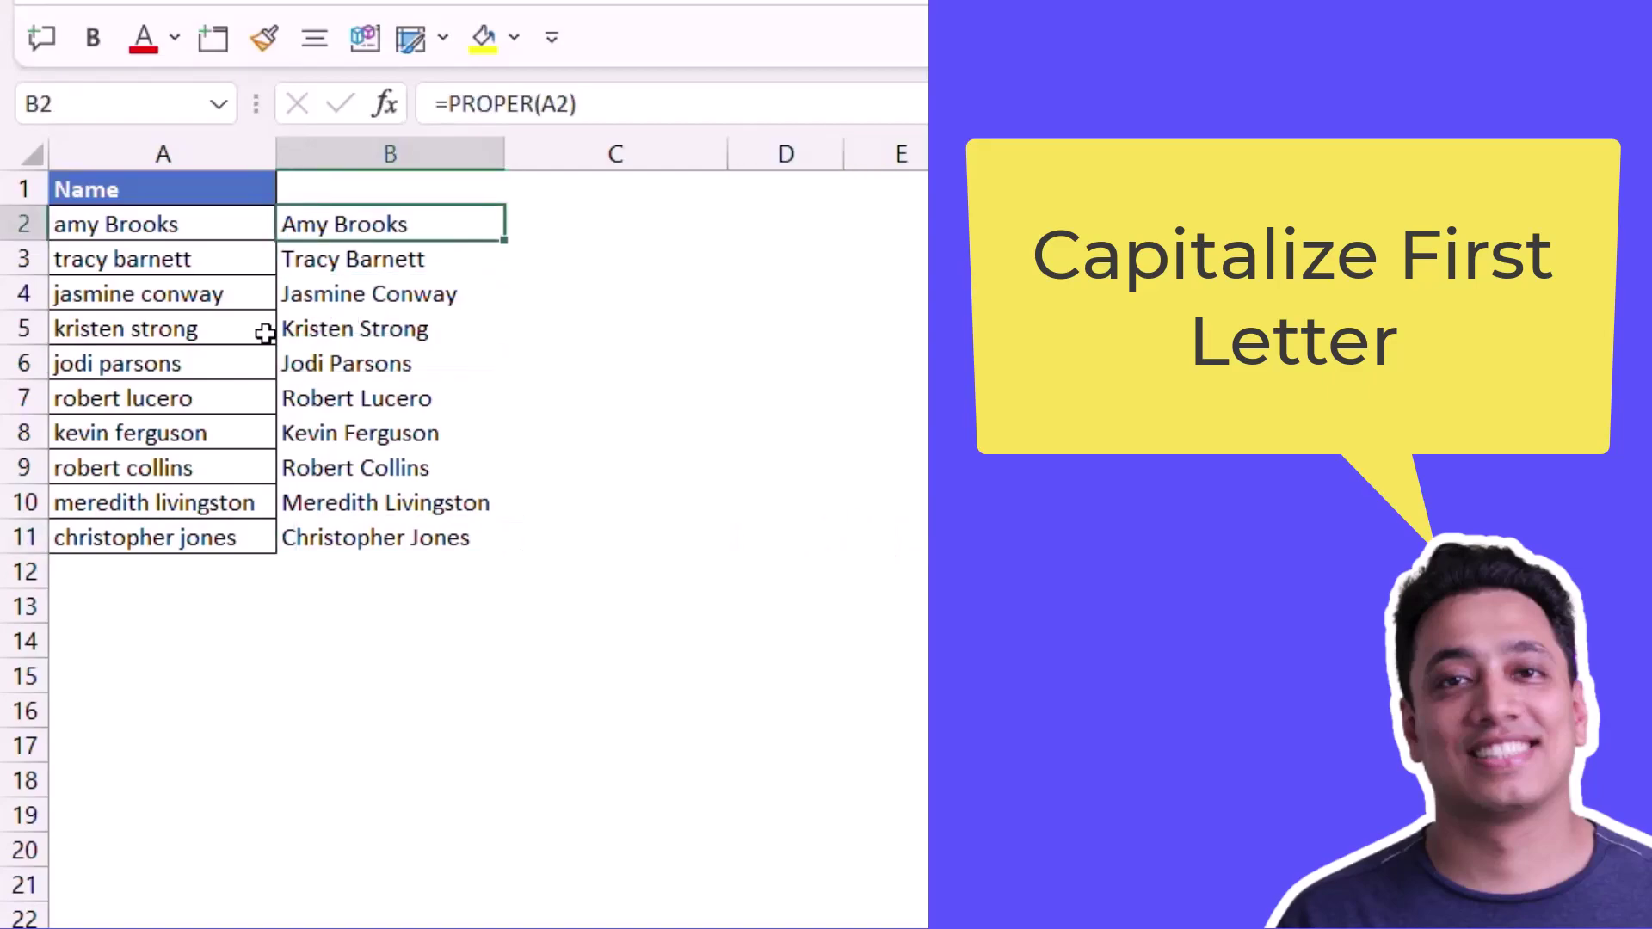
pyautogui.click(57, 229)
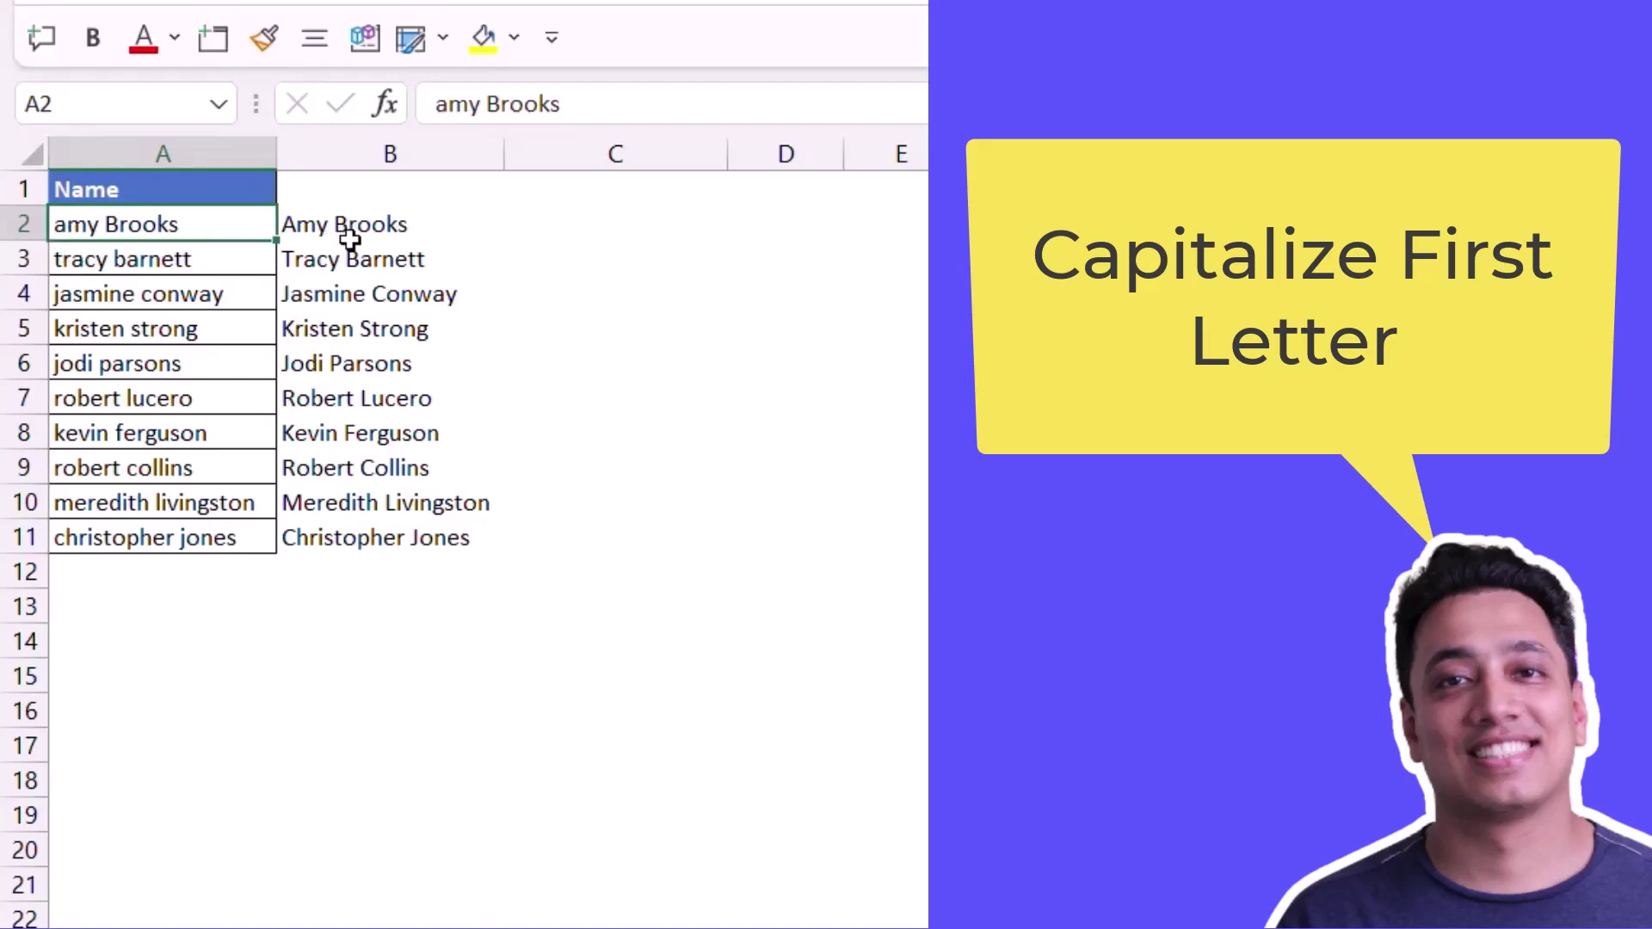
pyautogui.press('Right')
pyautogui.press('Right')
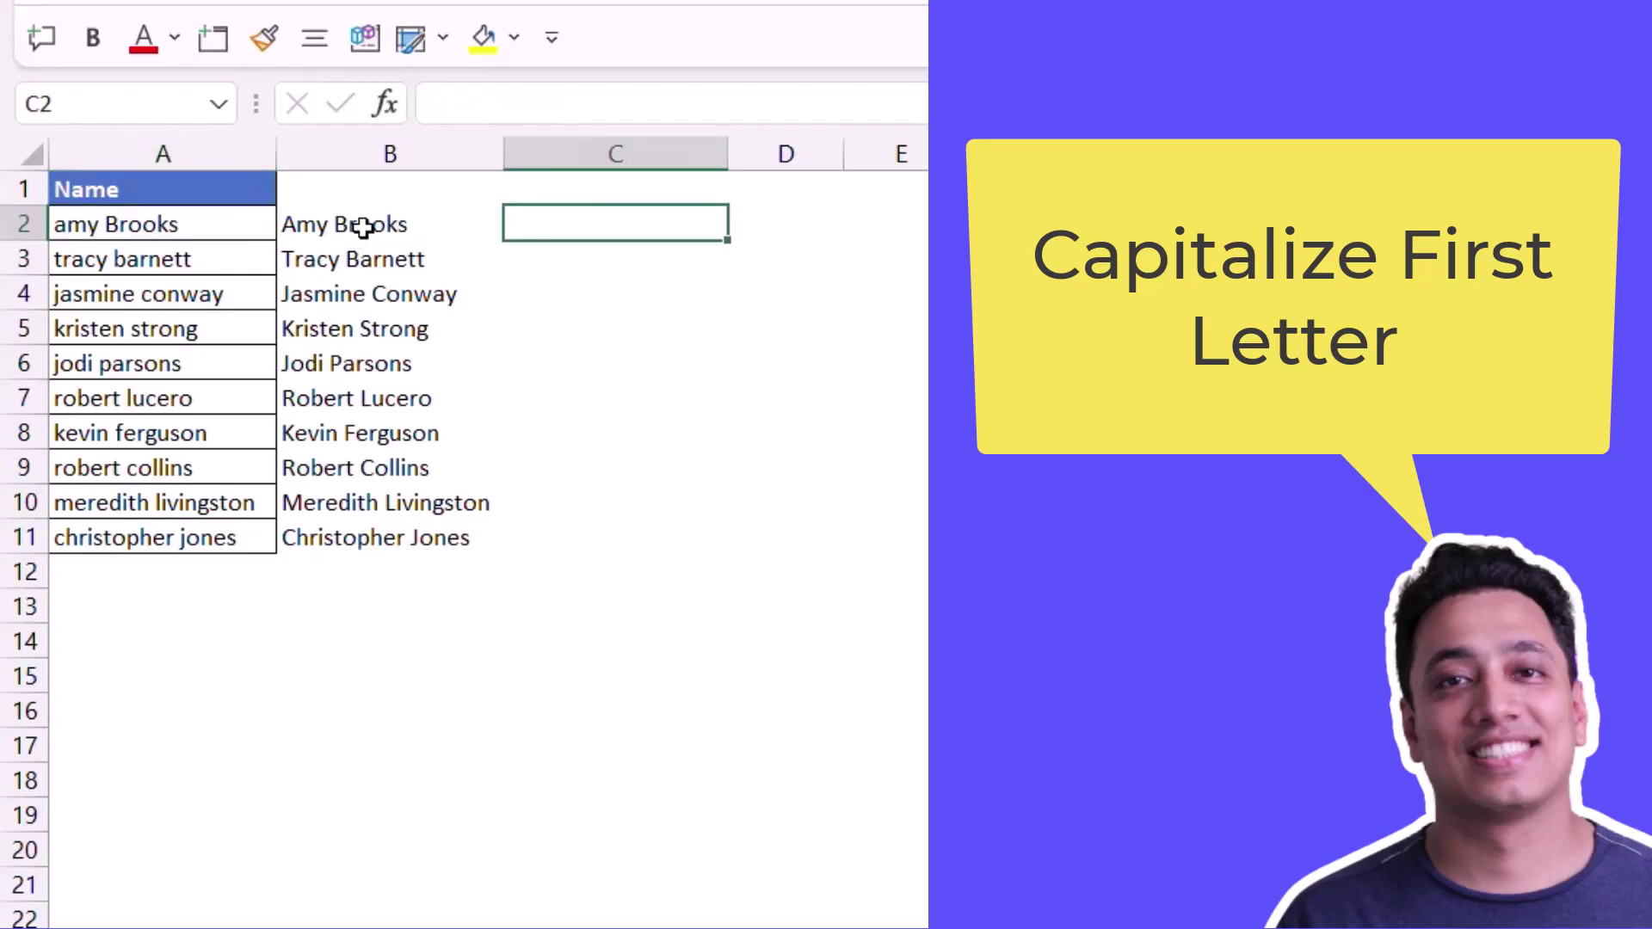
# Enter =UPPER(LEFT(A2,1)) in C2 so it returns the capital letter A
pyautogui.write('=')
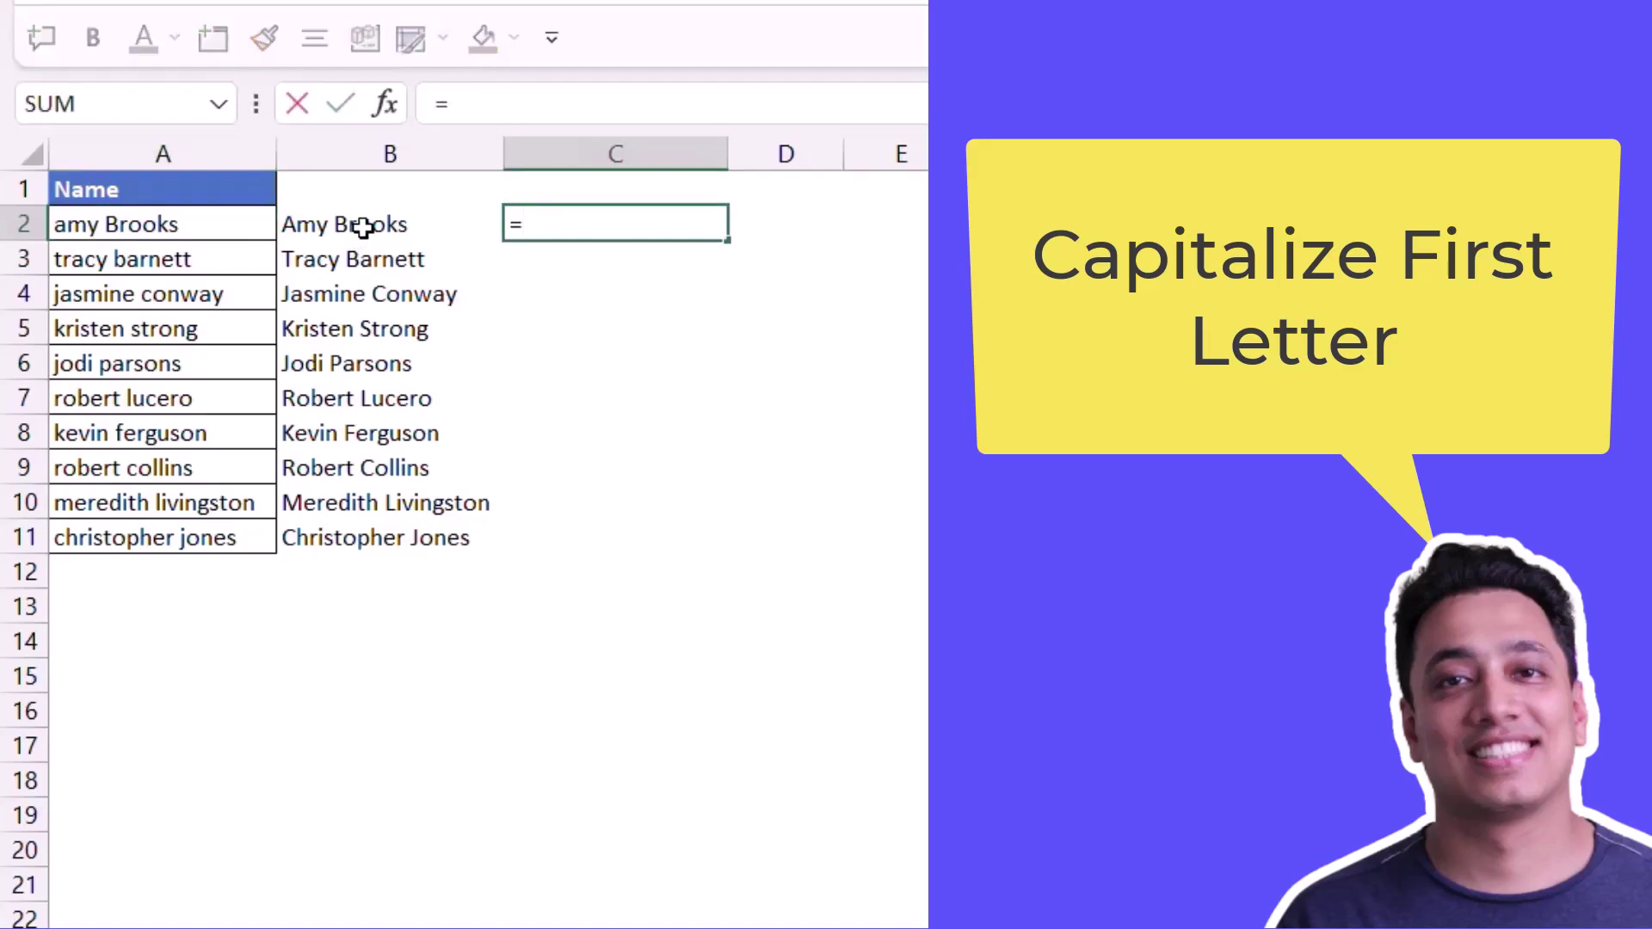
pyautogui.write('Upp')
pyautogui.press('Tab')
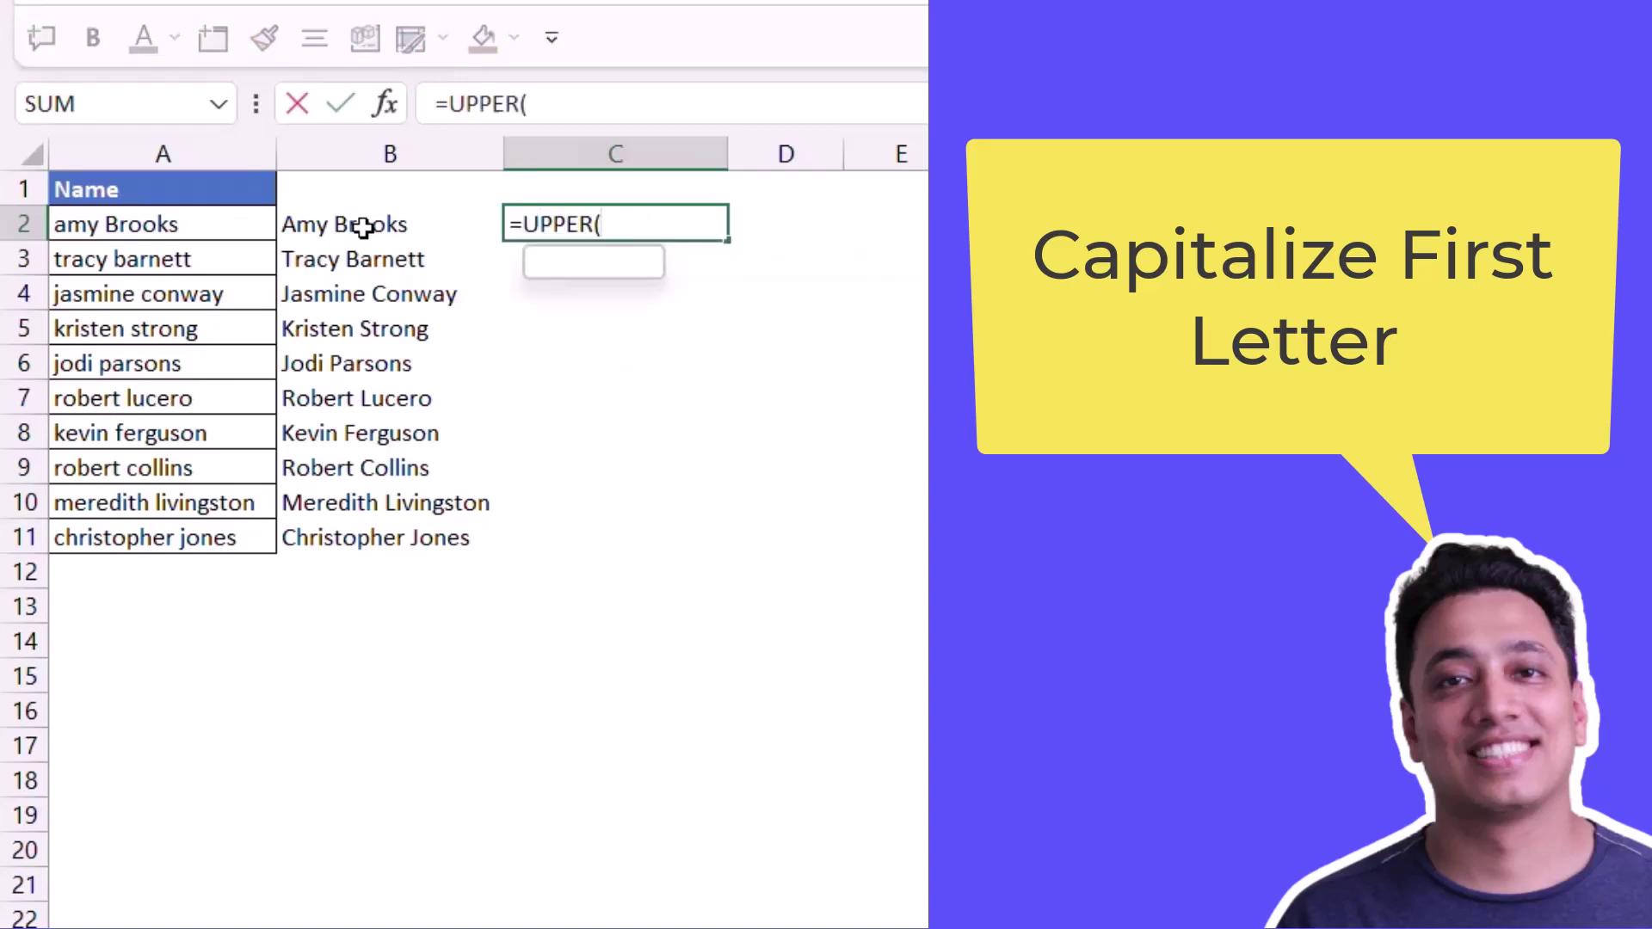
pyautogui.write('Lef')
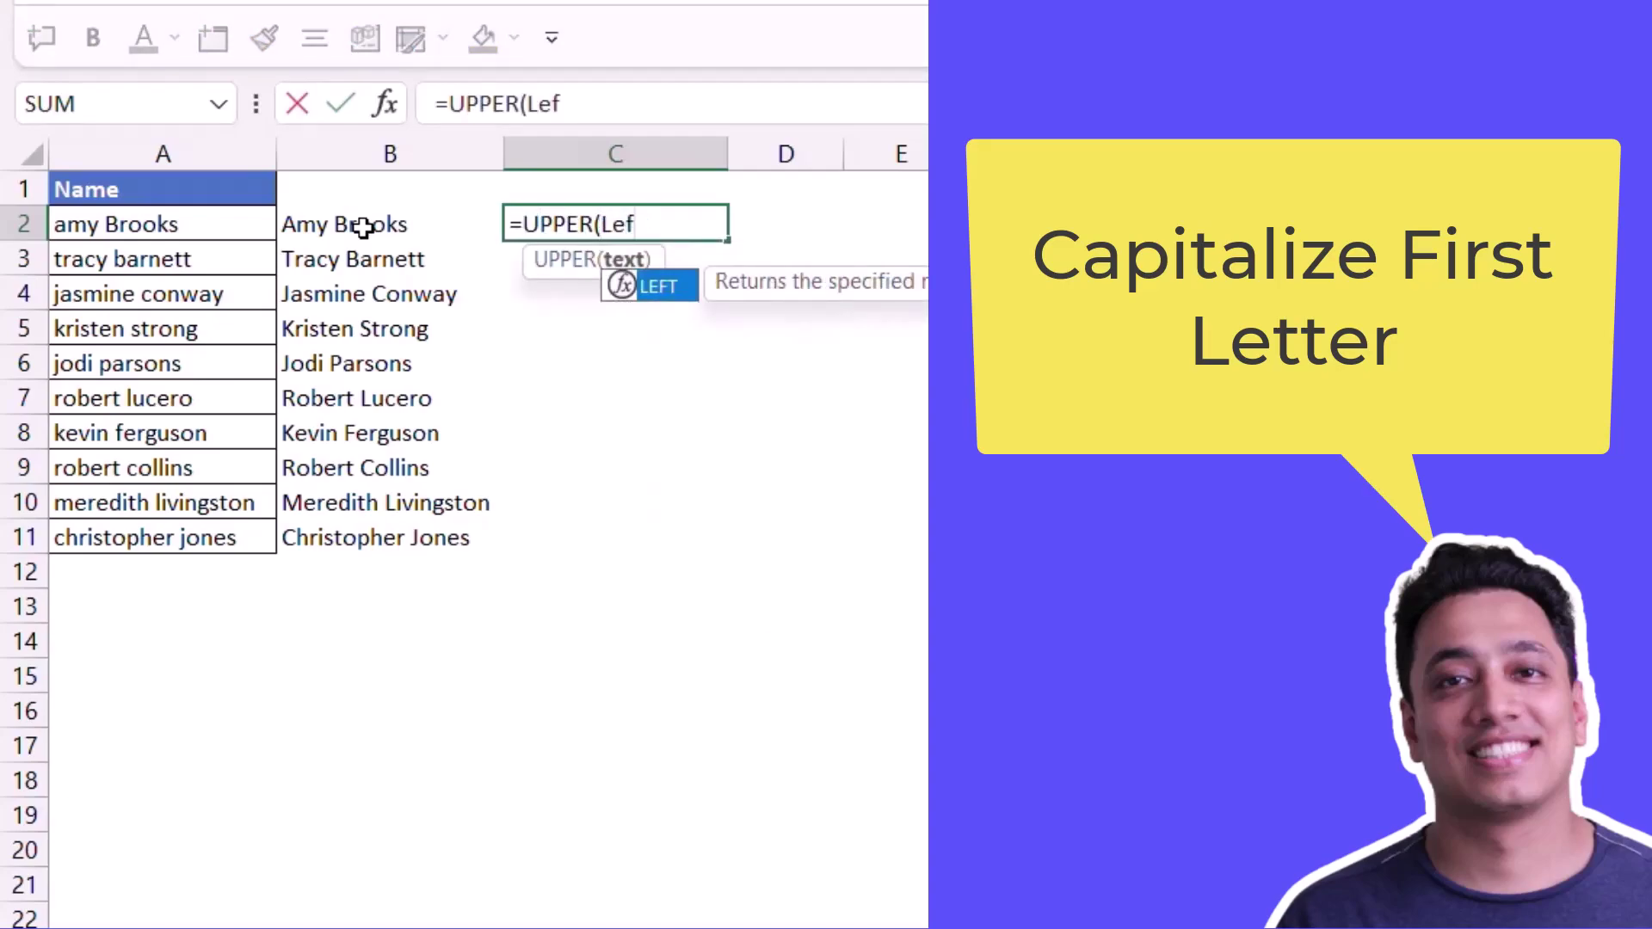
pyautogui.press('Tab')
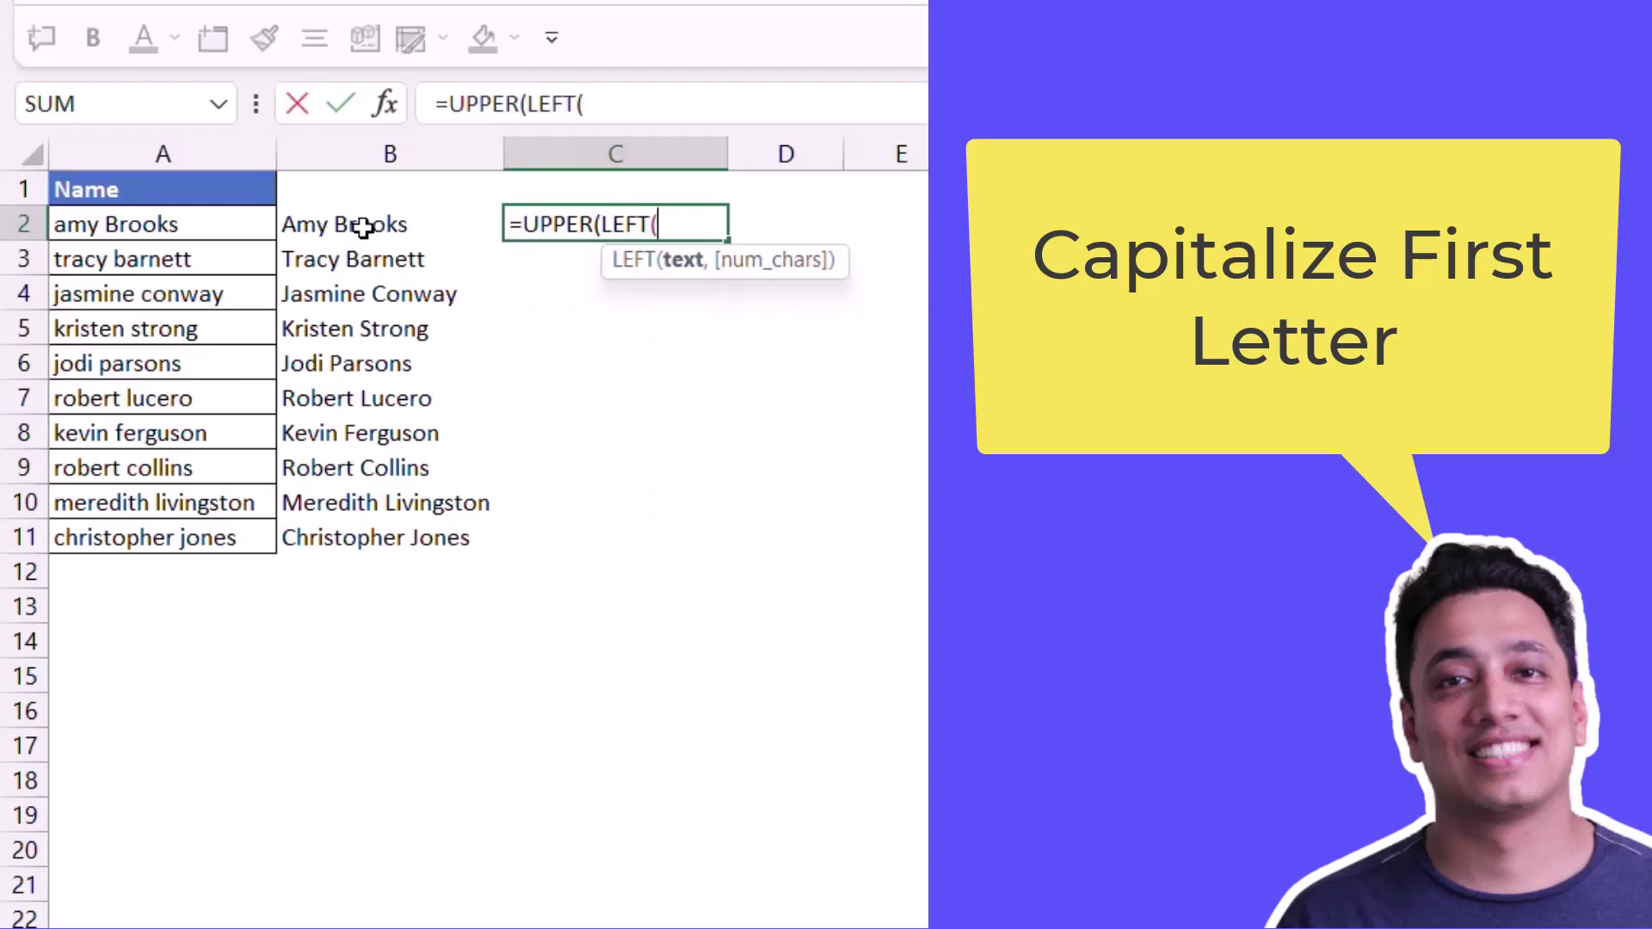
pyautogui.press('Left')
pyautogui.press('Left')
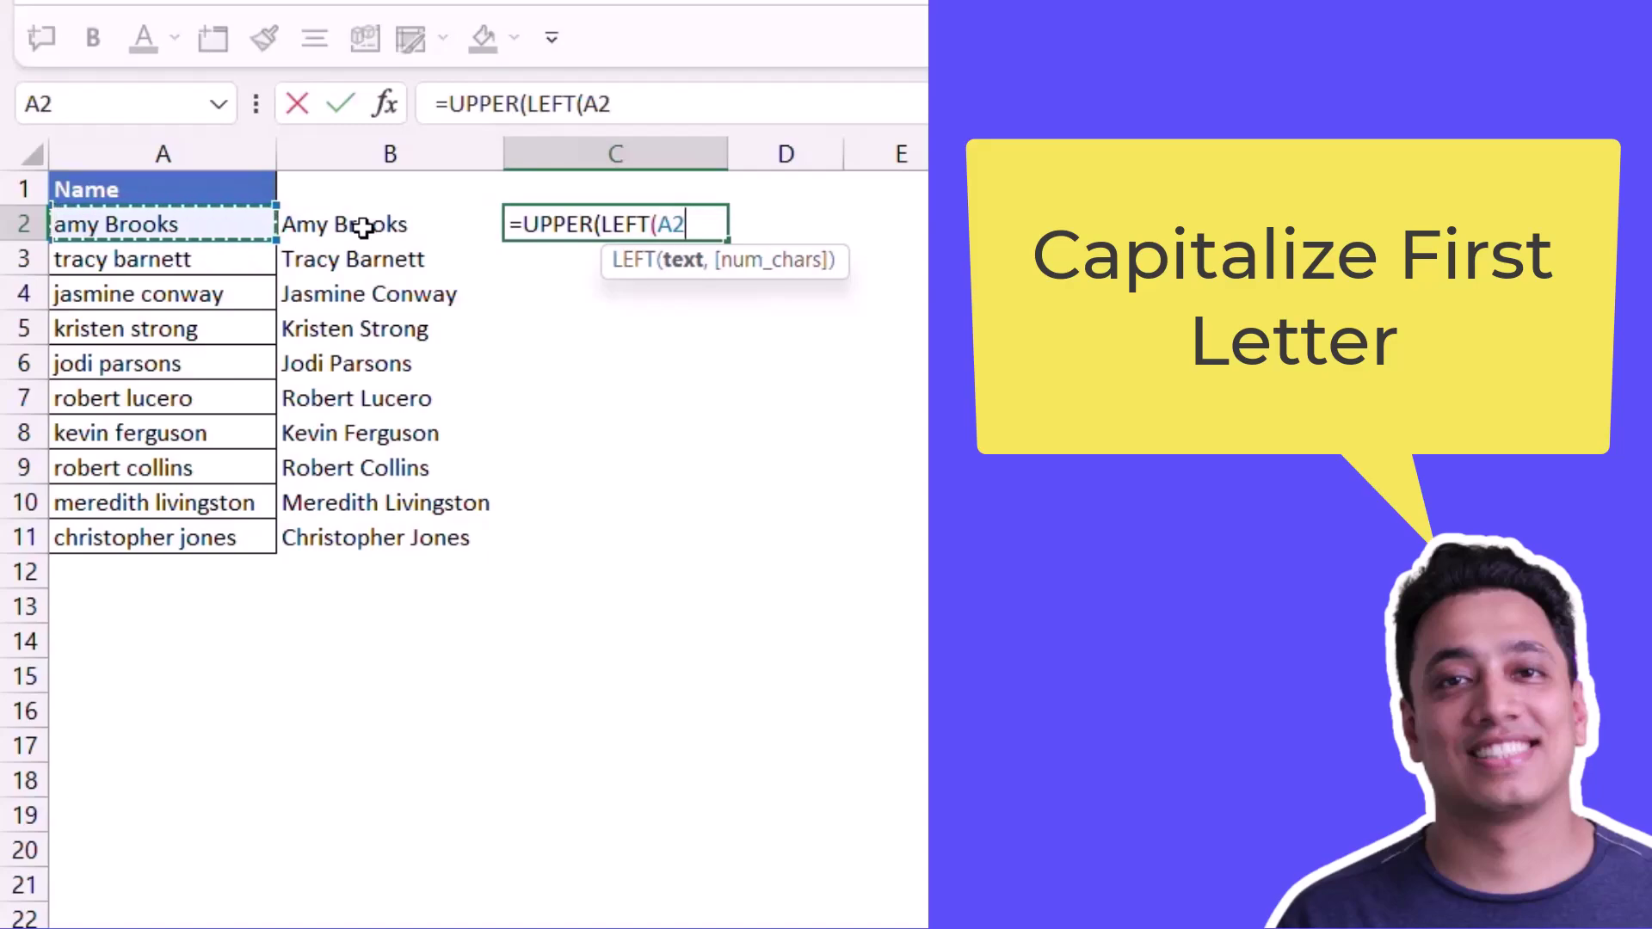
pyautogui.write(',')
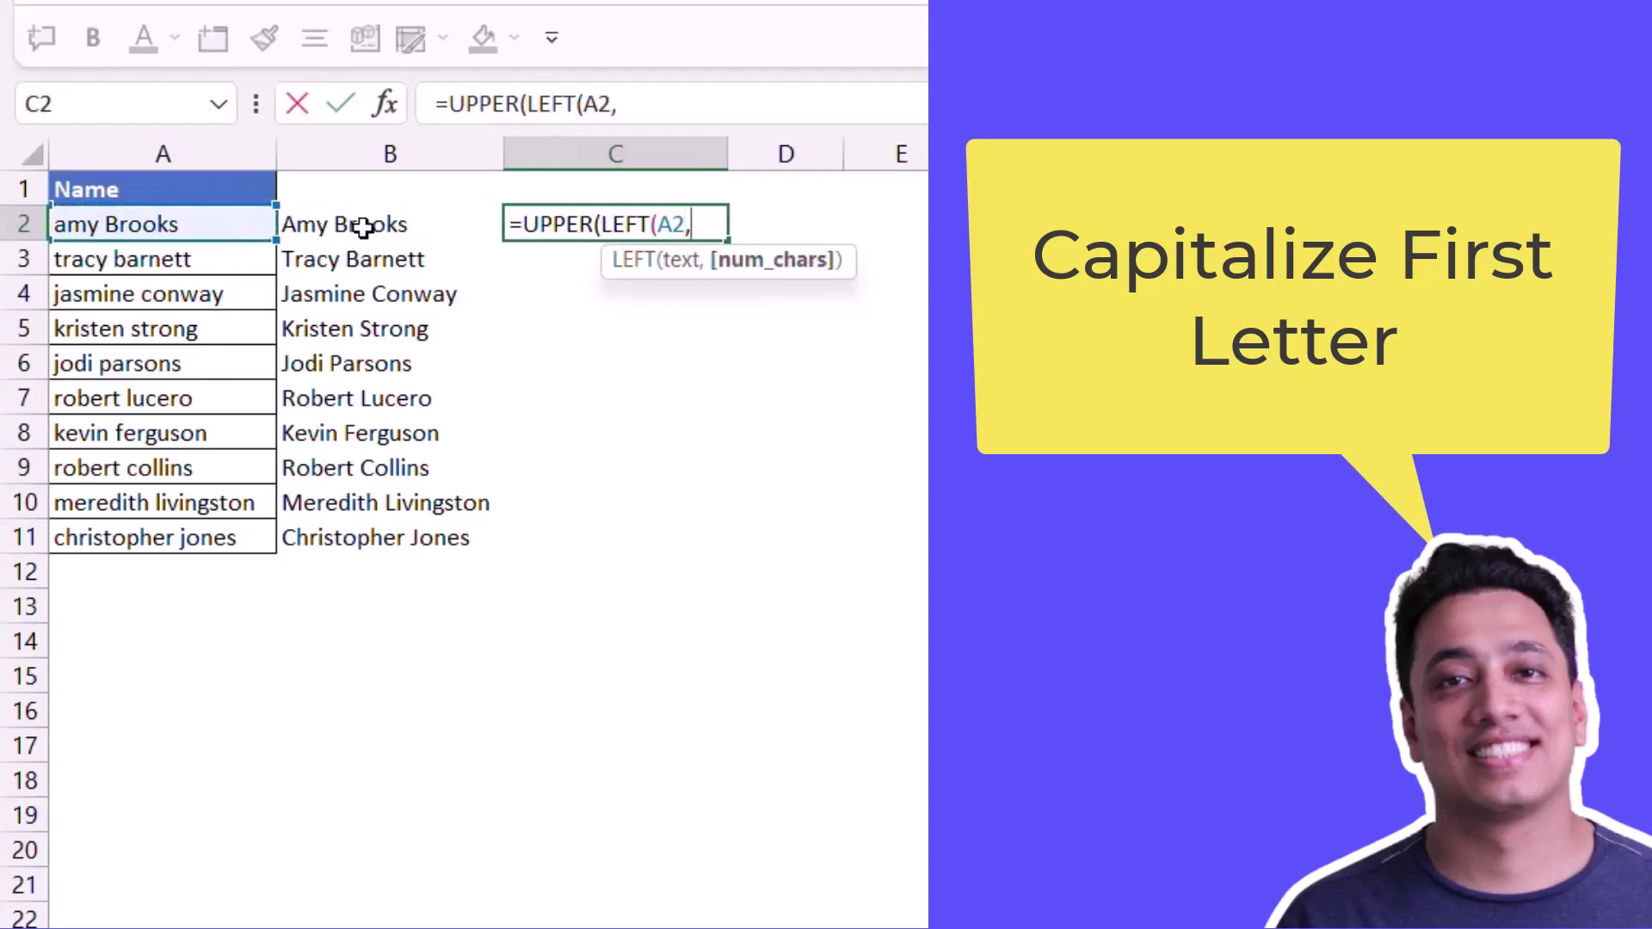
pyautogui.write('1)')
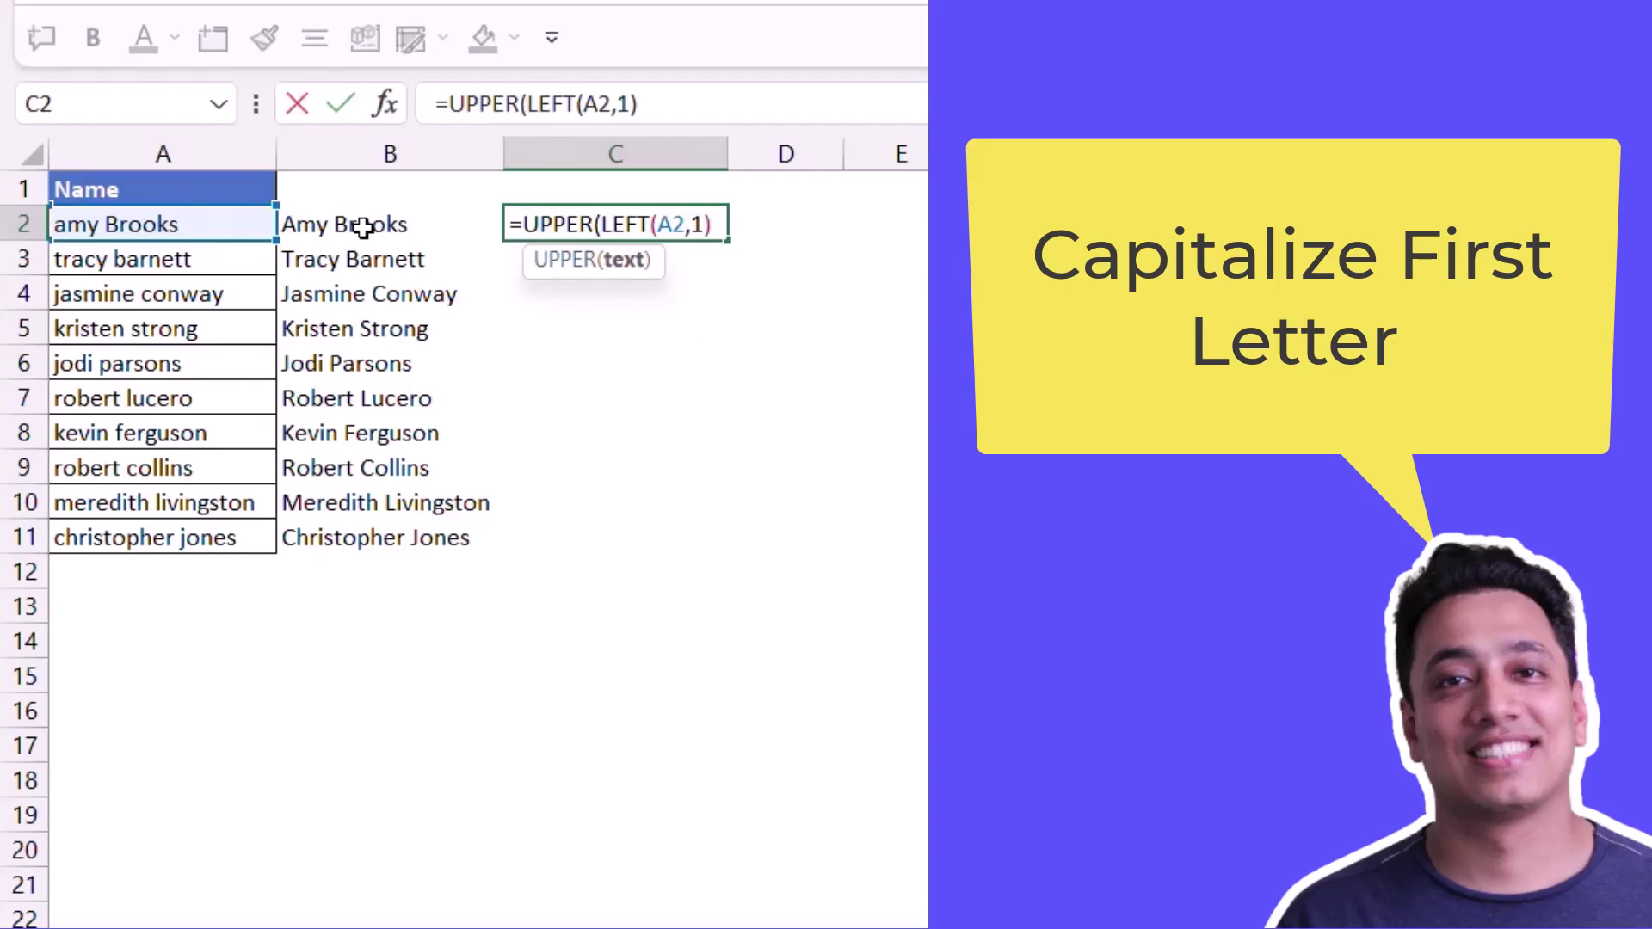
pyautogui.write(')')
pyautogui.press('Return')
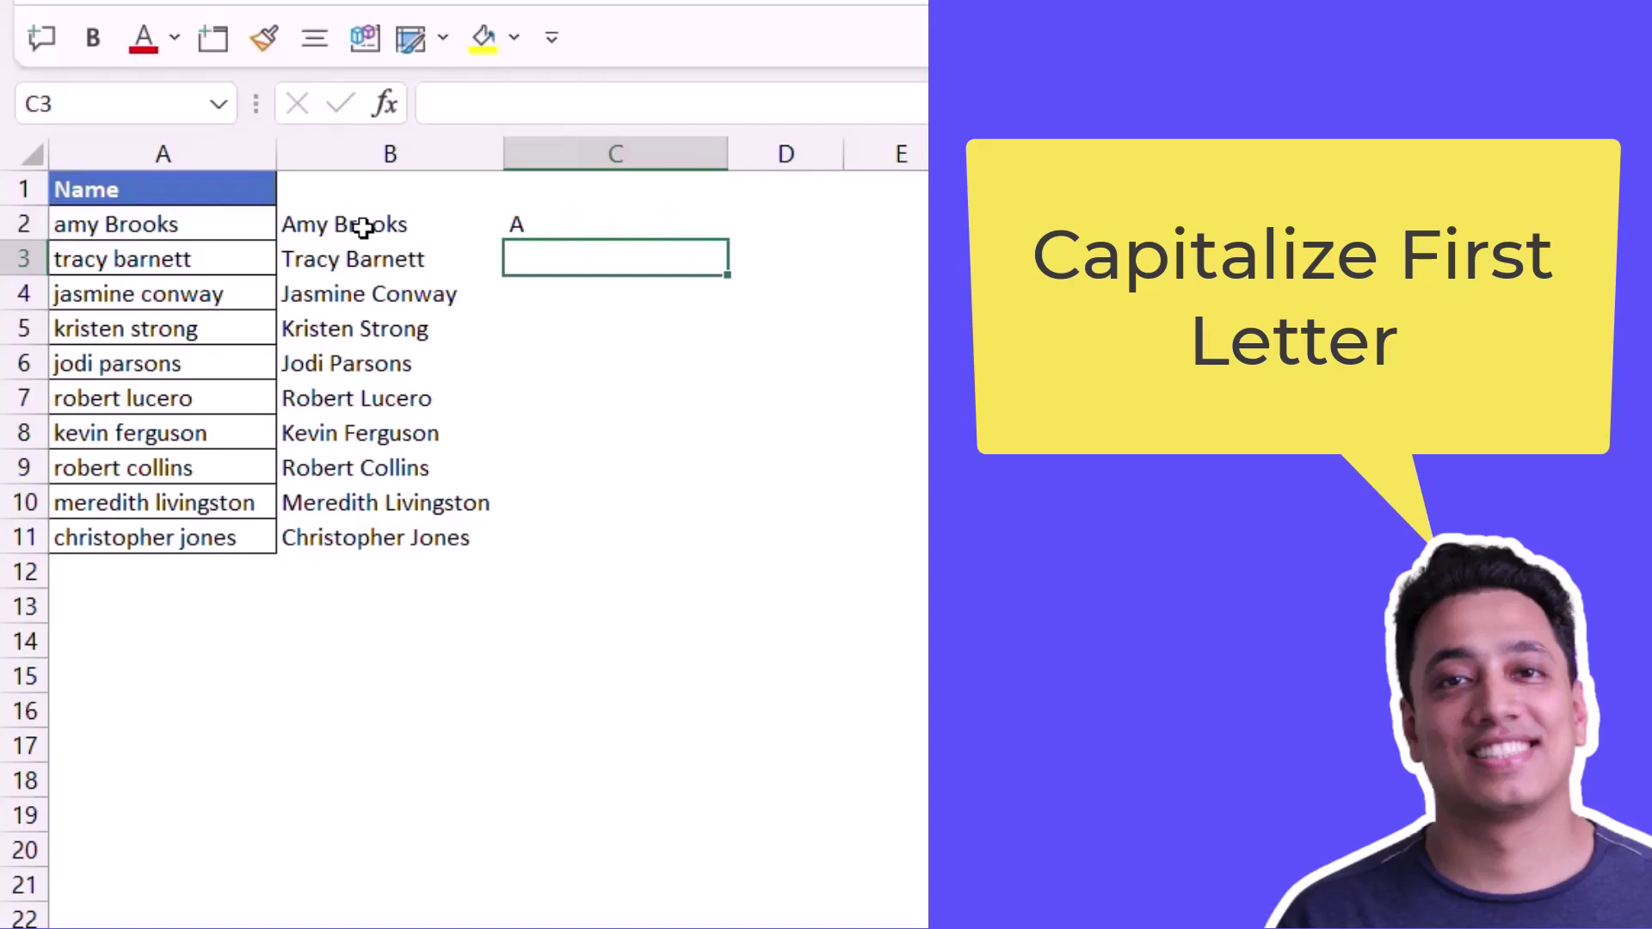
pyautogui.press('Up')
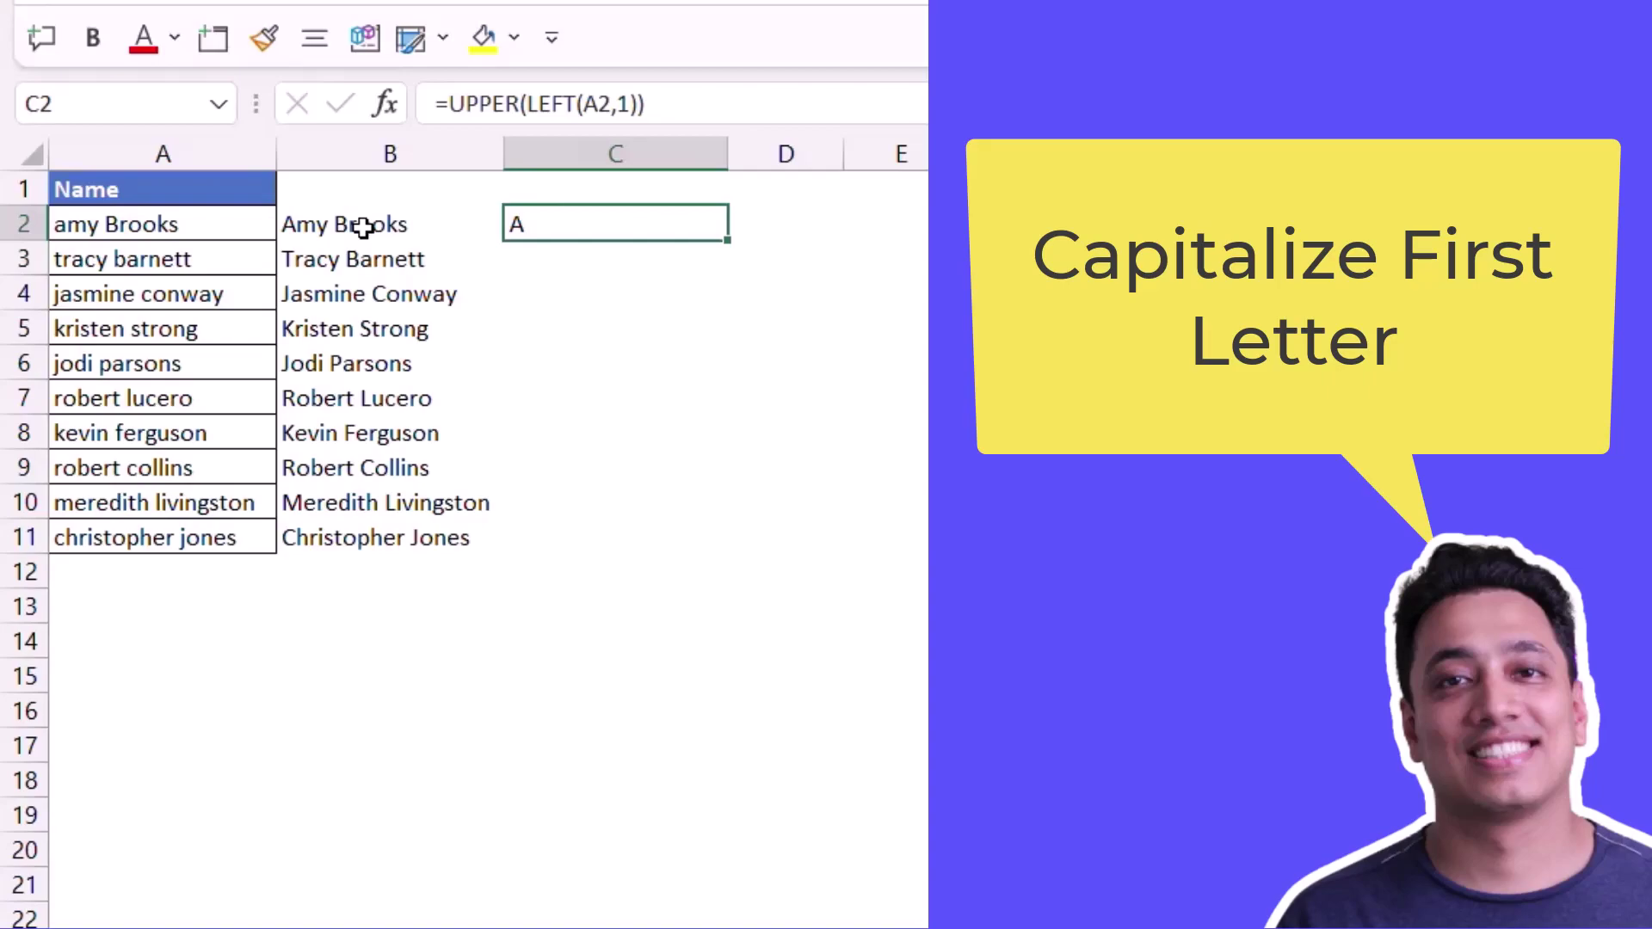
pyautogui.press('Down')
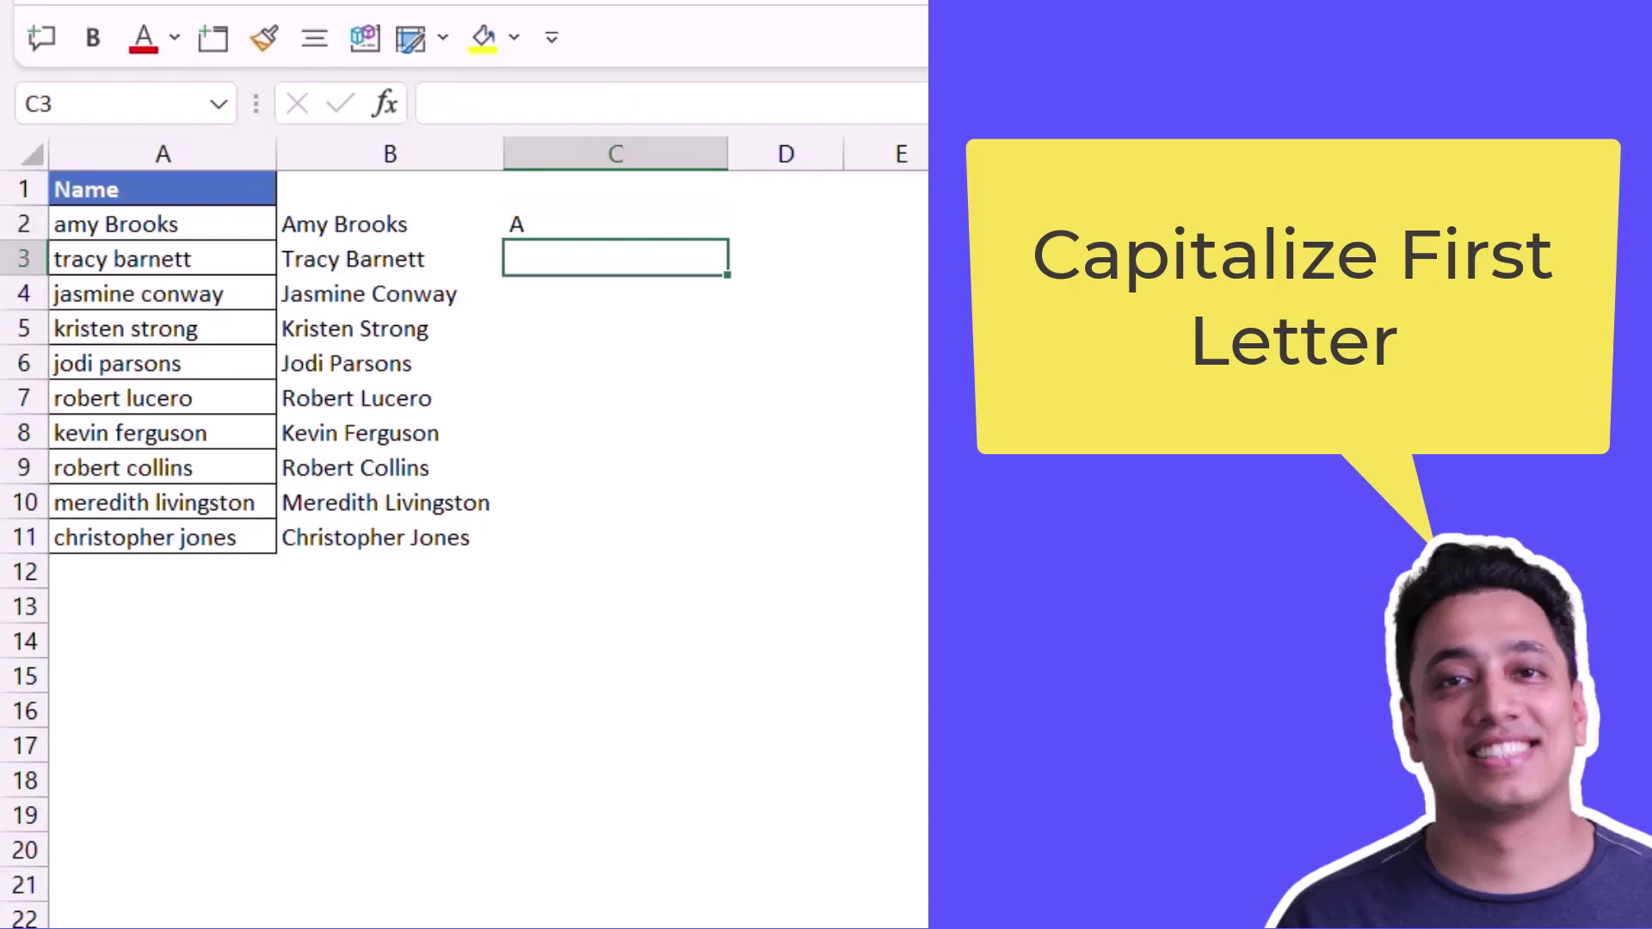
# Start C3's formula as =LOWER(RIGHT(A2, using autocomplete and fixing a mistyped parenthesis
pyautogui.write('=lo')
pyautogui.press('Down')
pyautogui.press('Down')
pyautogui.press('Up')
pyautogui.press('Up')
pyautogui.write('we')
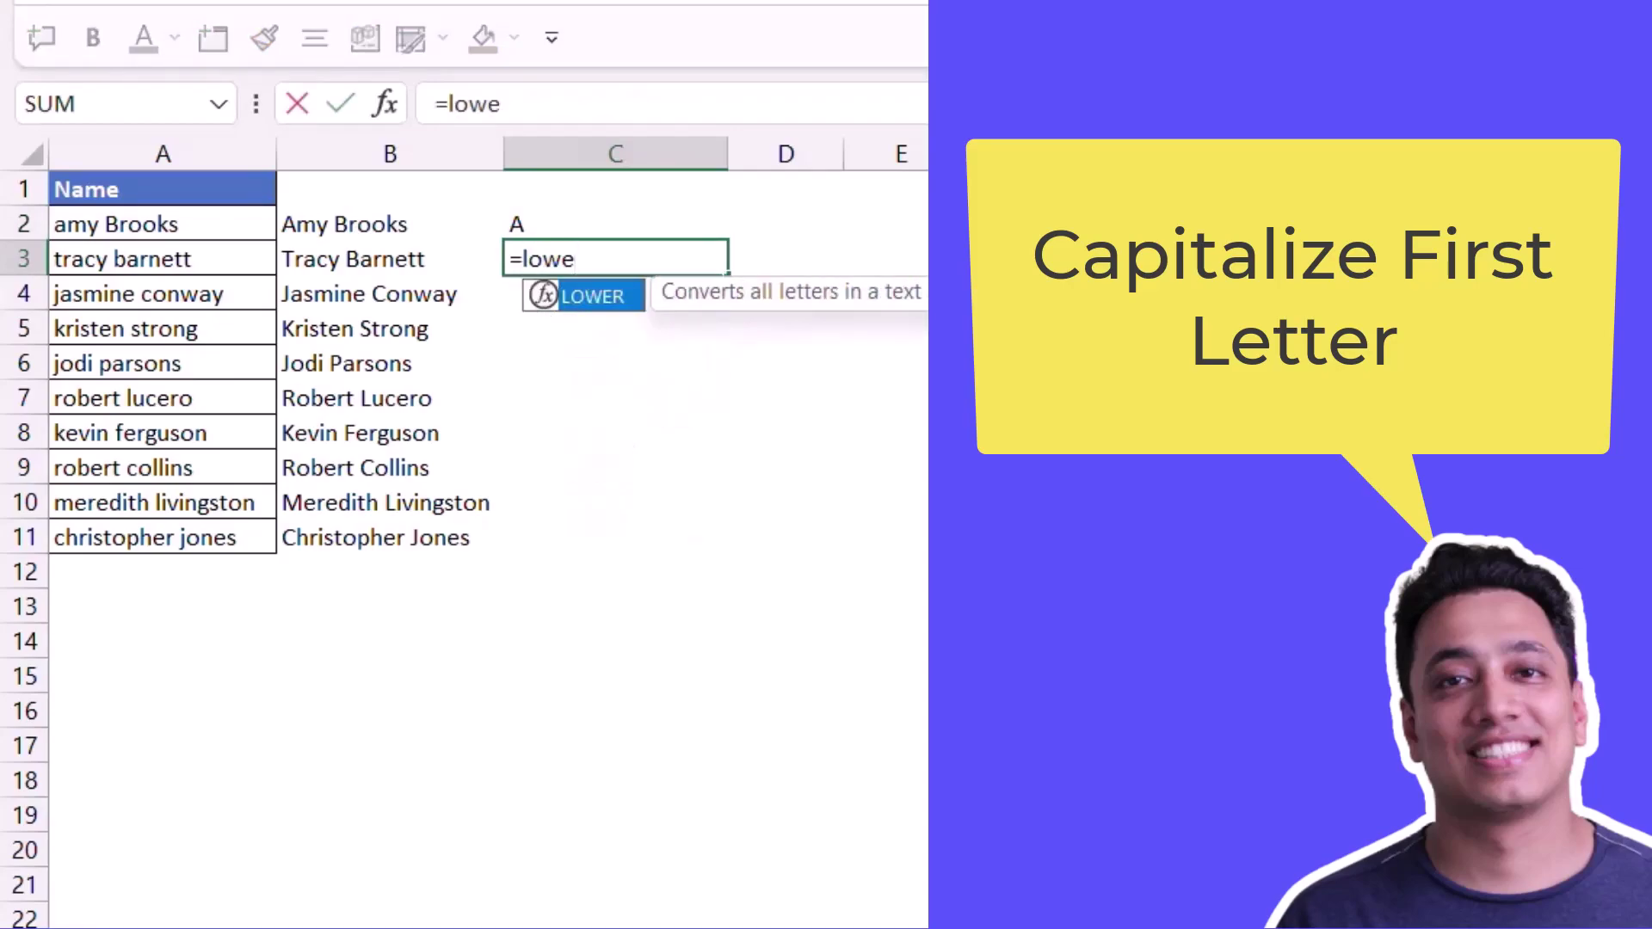
pyautogui.press('Tab')
pyautogui.press('Up')
pyautogui.press('Left')
pyautogui.press('Left')
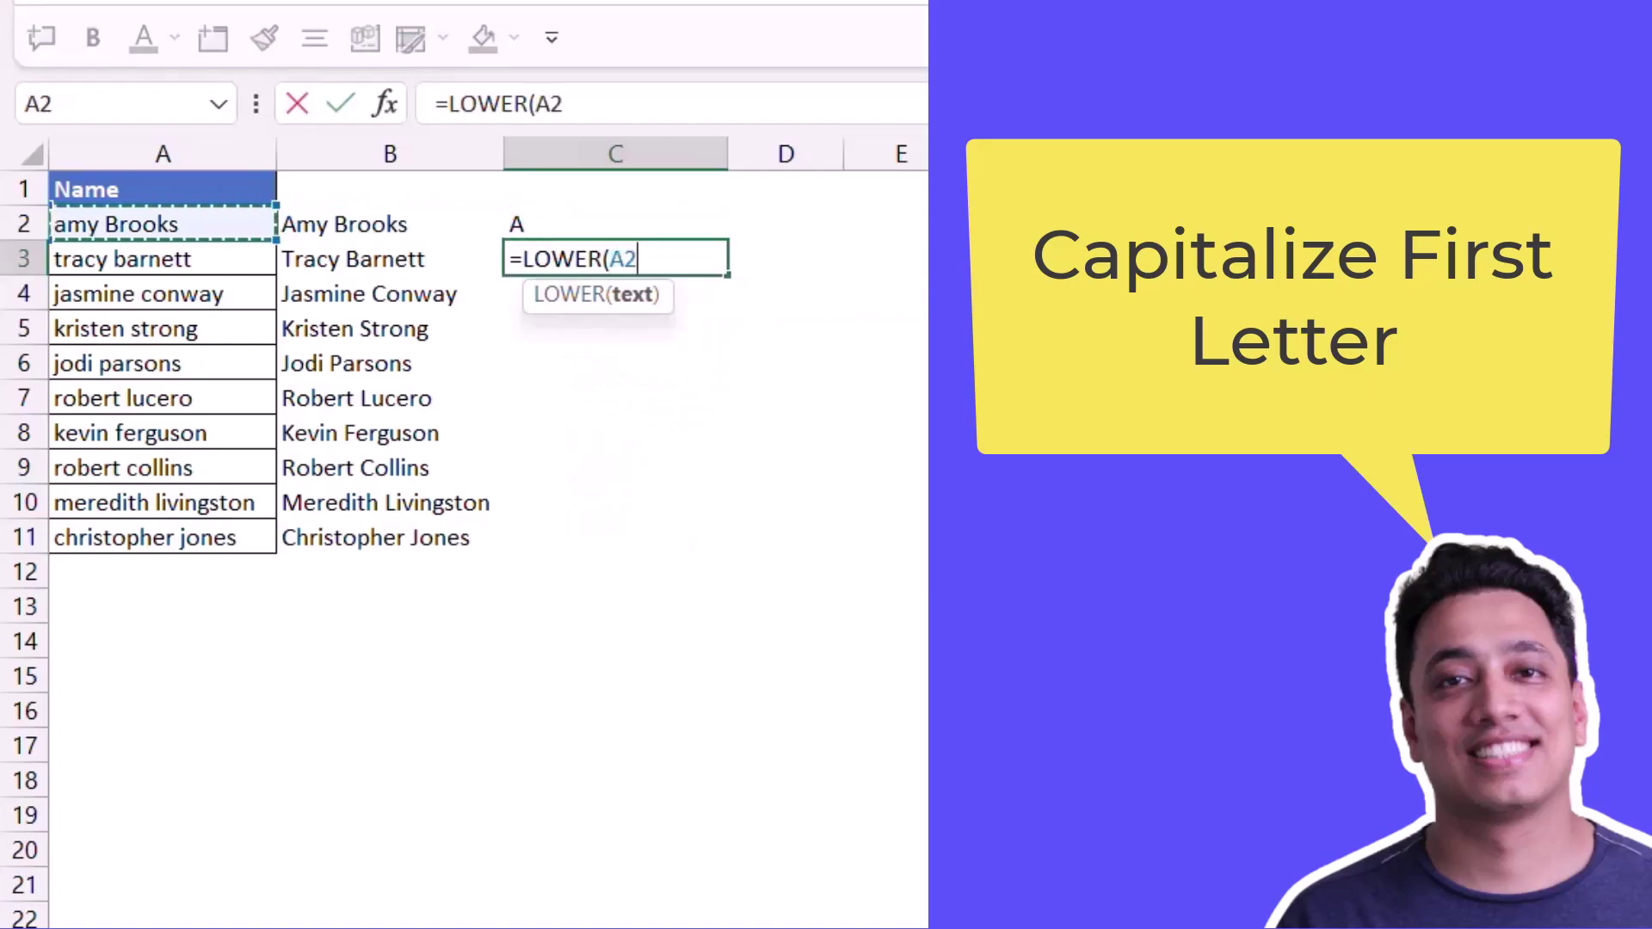
pyautogui.write('(')
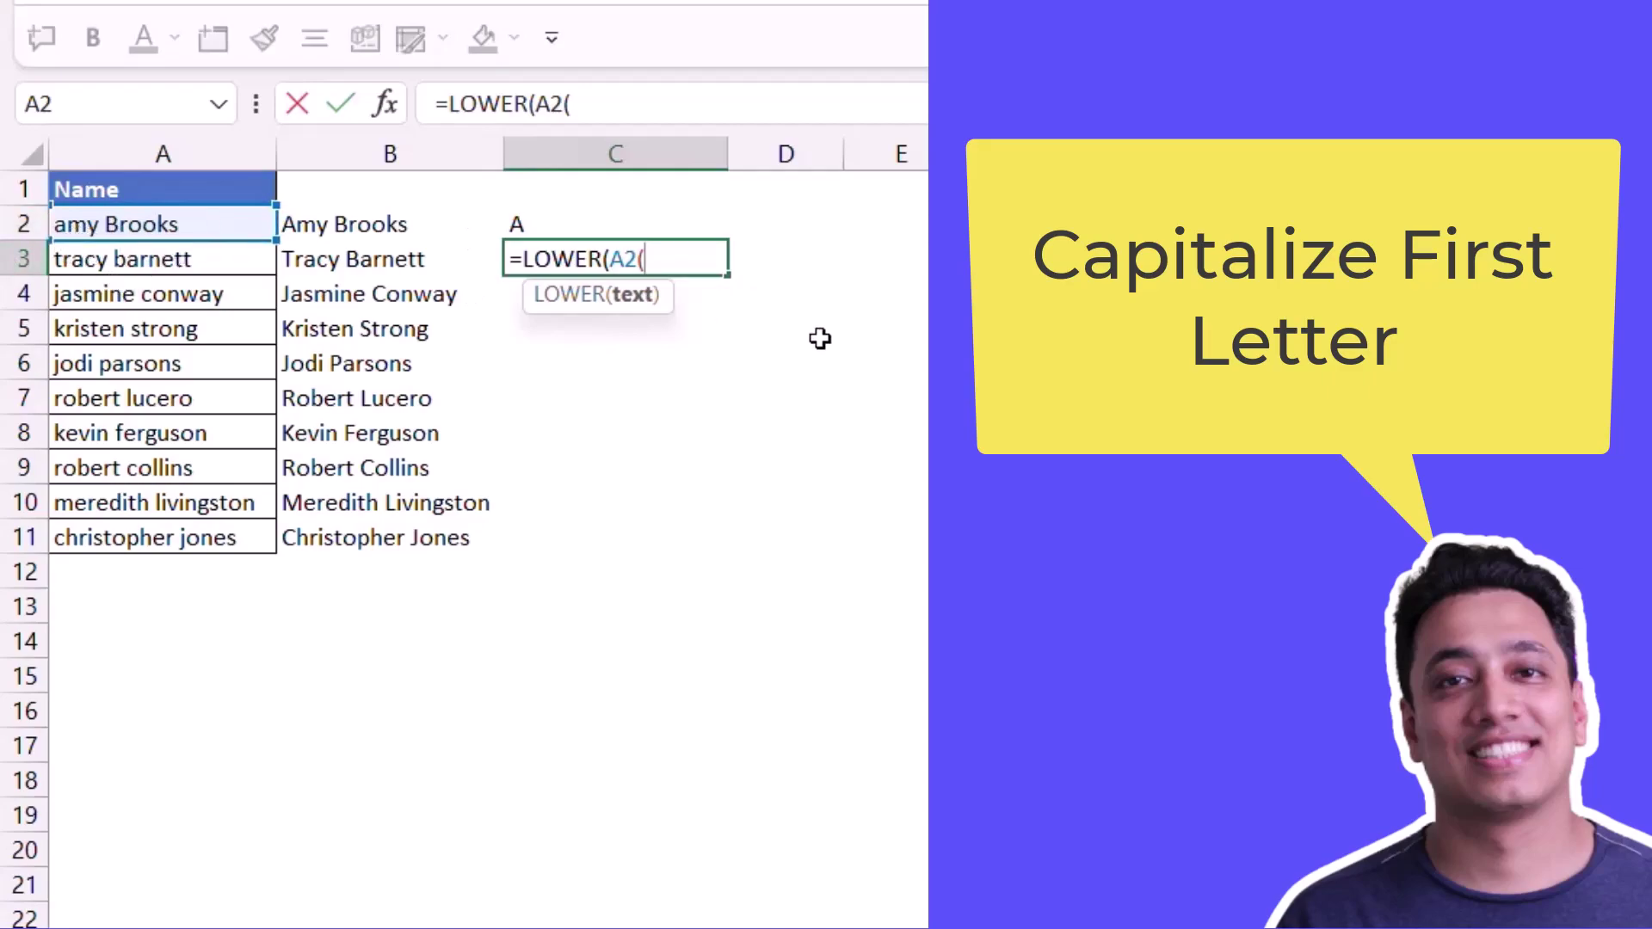
pyautogui.press('BackSpace')
pyautogui.press('BackSpace')
pyautogui.press('BackSpace')
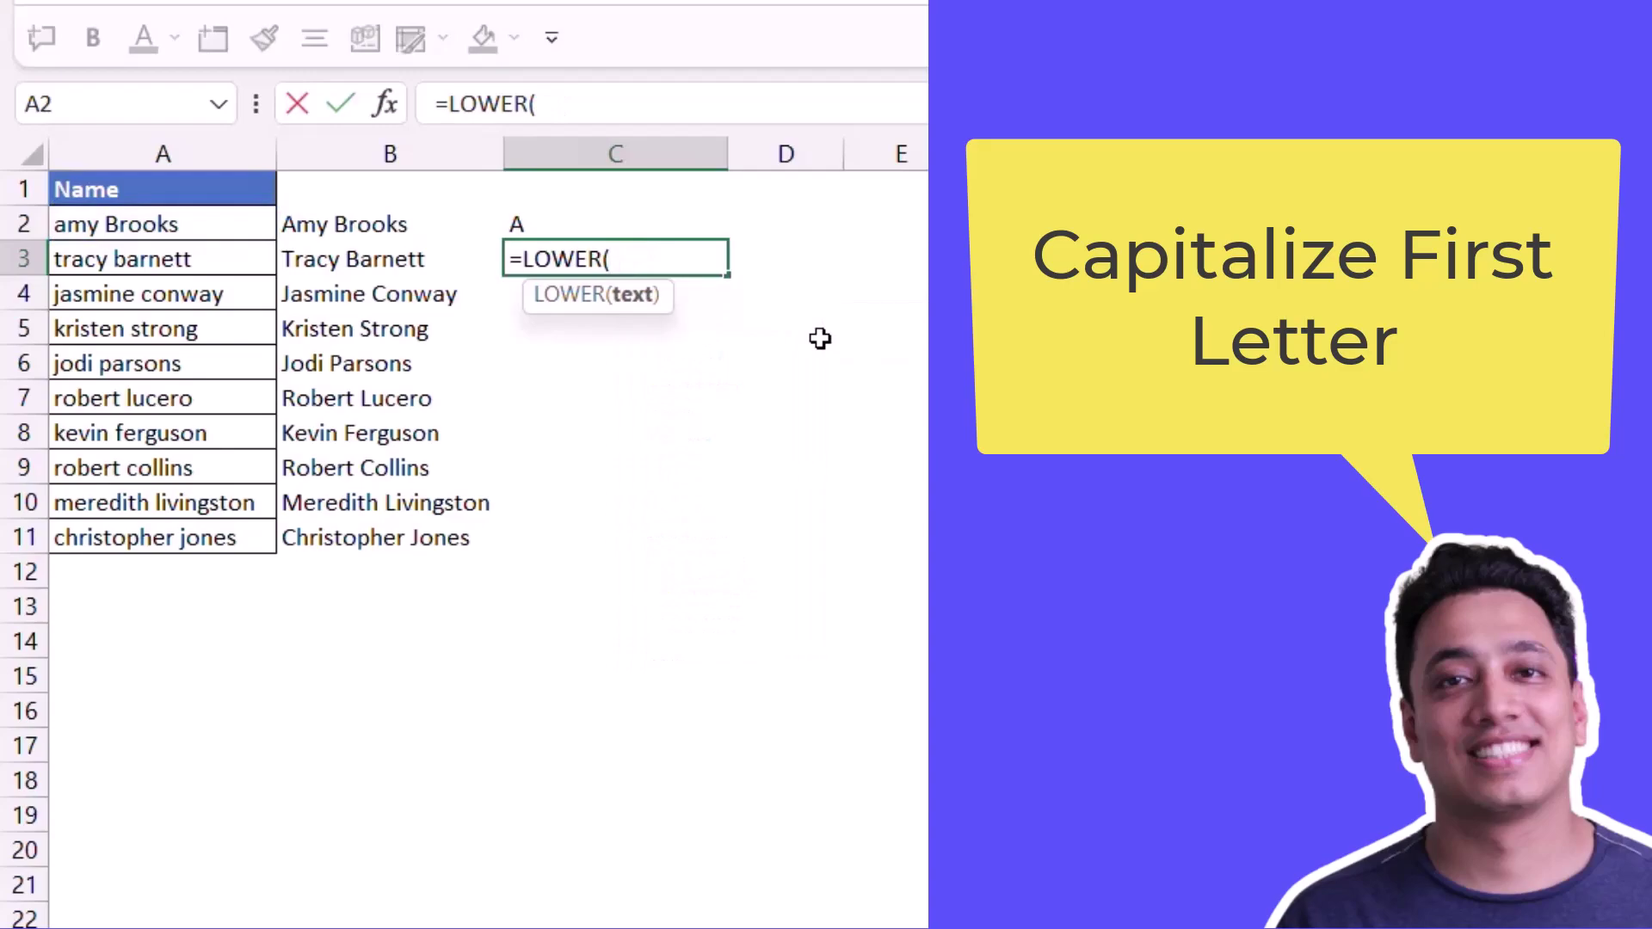
pyautogui.write('right')
pyautogui.press('Tab')
pyautogui.press('Left')
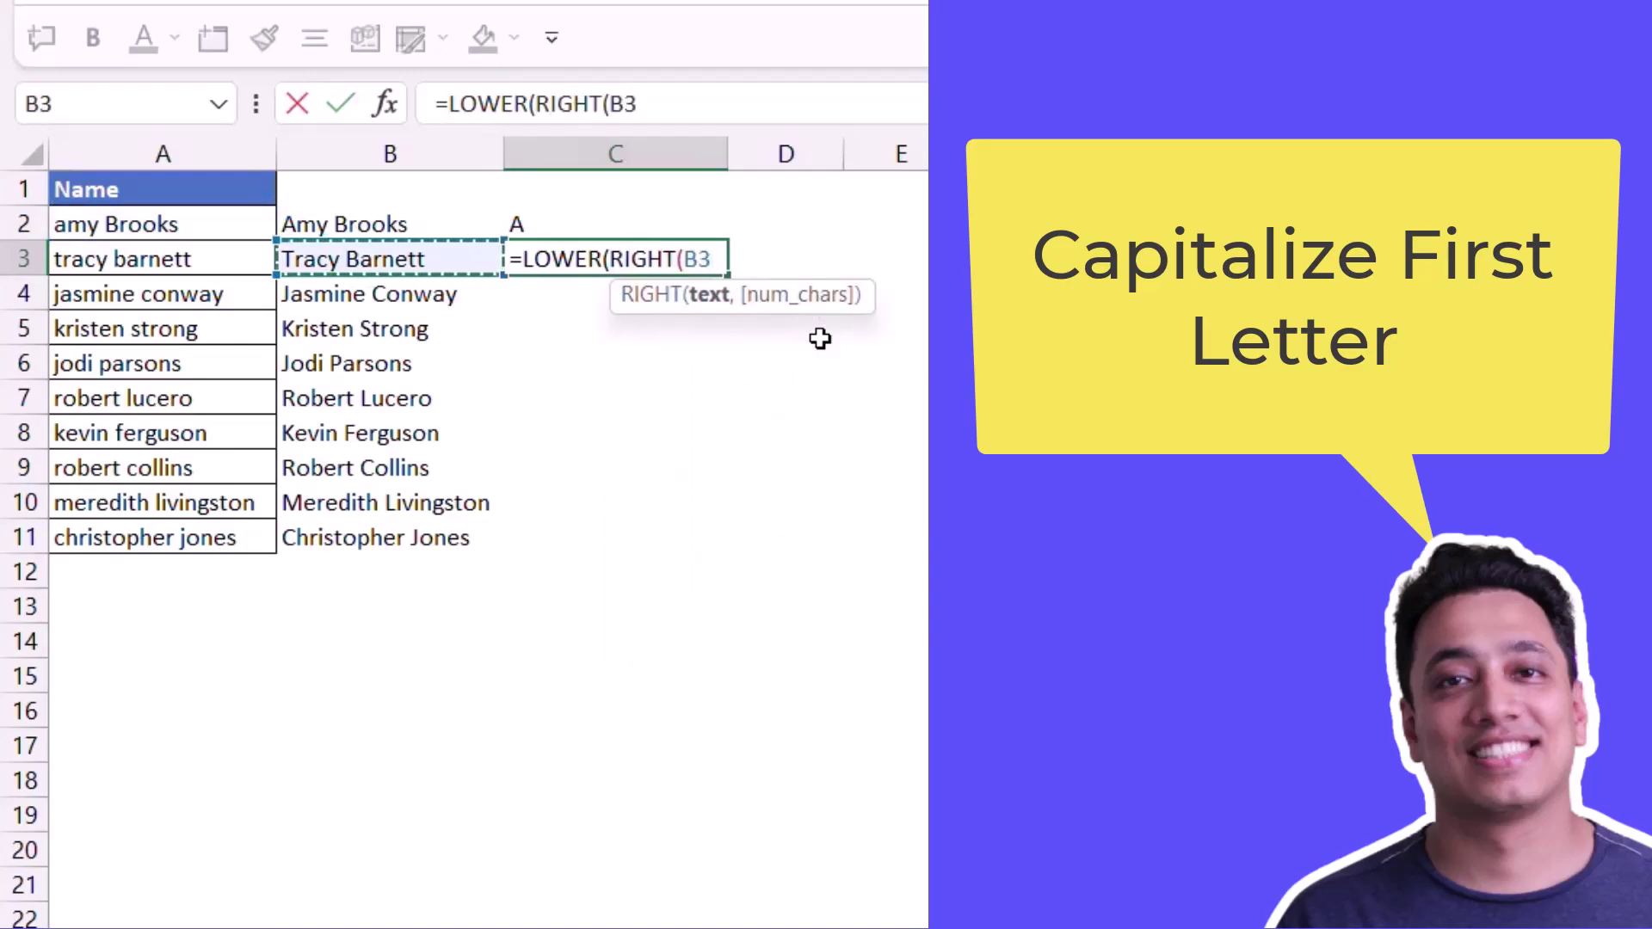
pyautogui.press('Left')
pyautogui.press('Up')
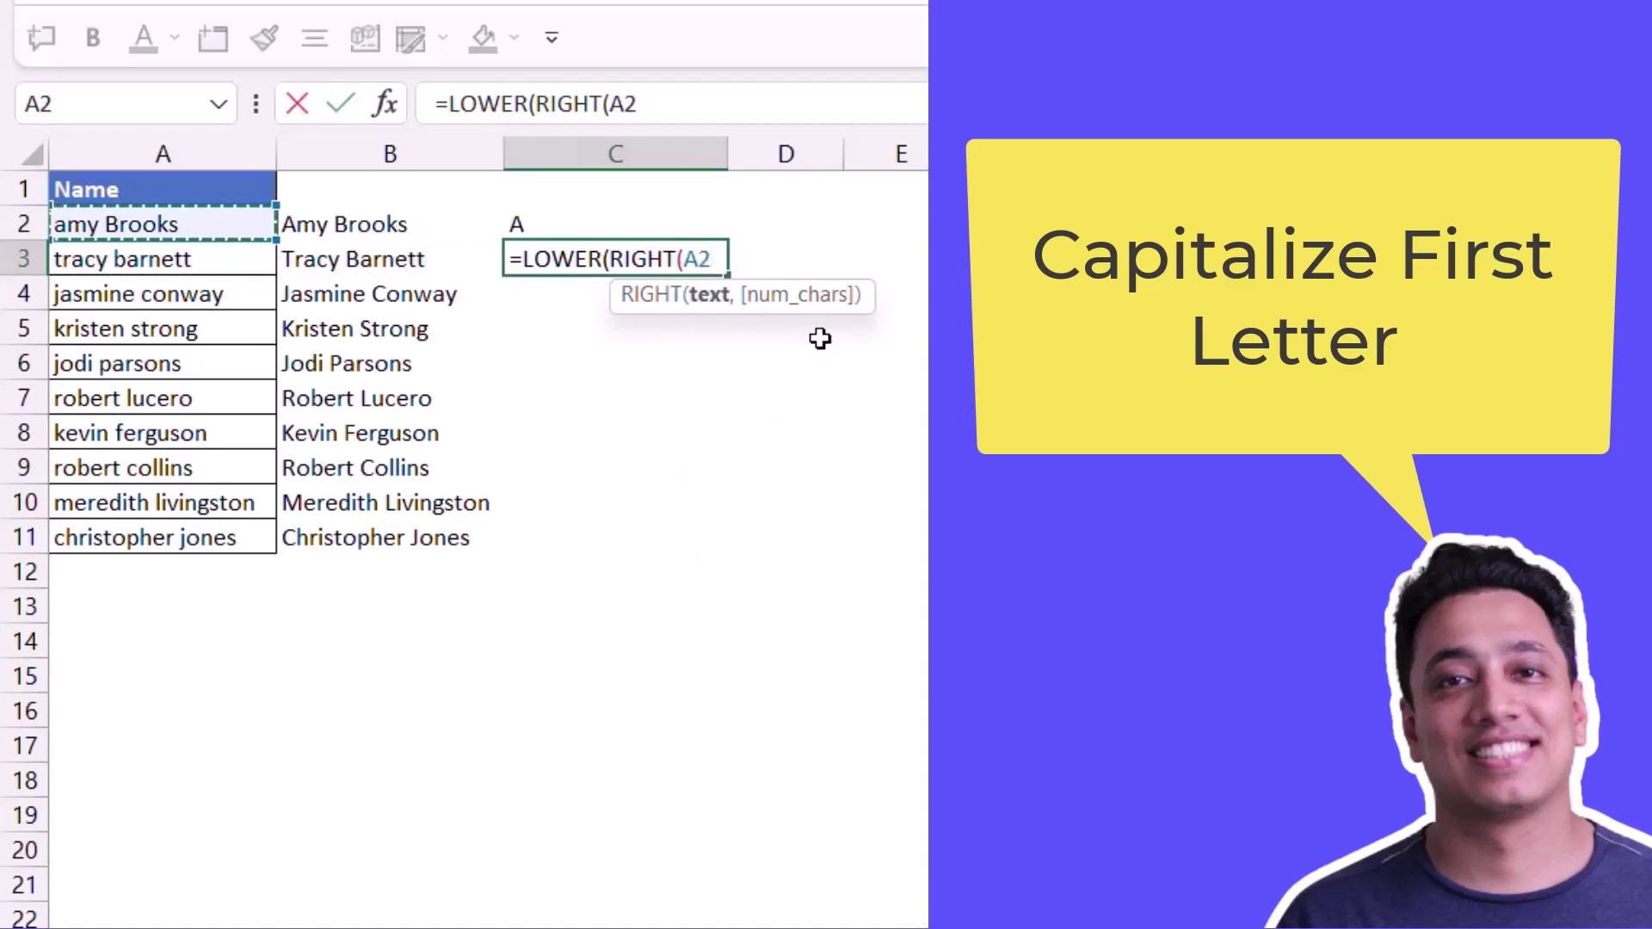
pyautogui.write(',')
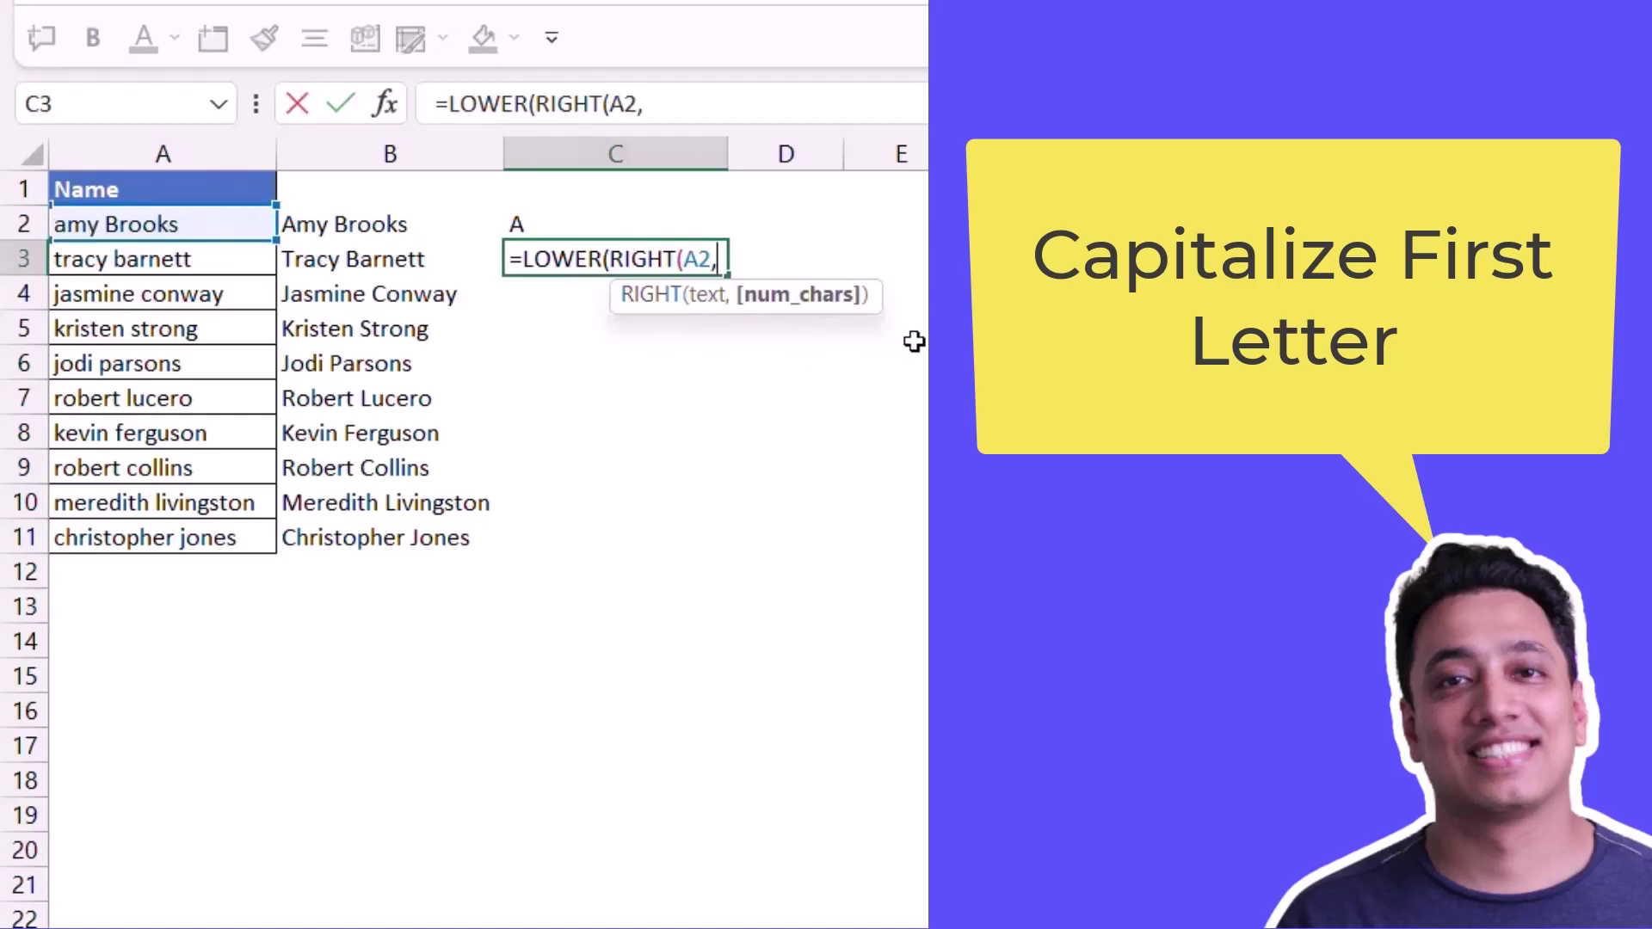
# Finish it with LEN(A2)-1)) so C3 returns 'my brooks'
pyautogui.write('Len')
pyautogui.press('Tab')
pyautogui.press('Left')
pyautogui.press('Left')
pyautogui.press('Up')
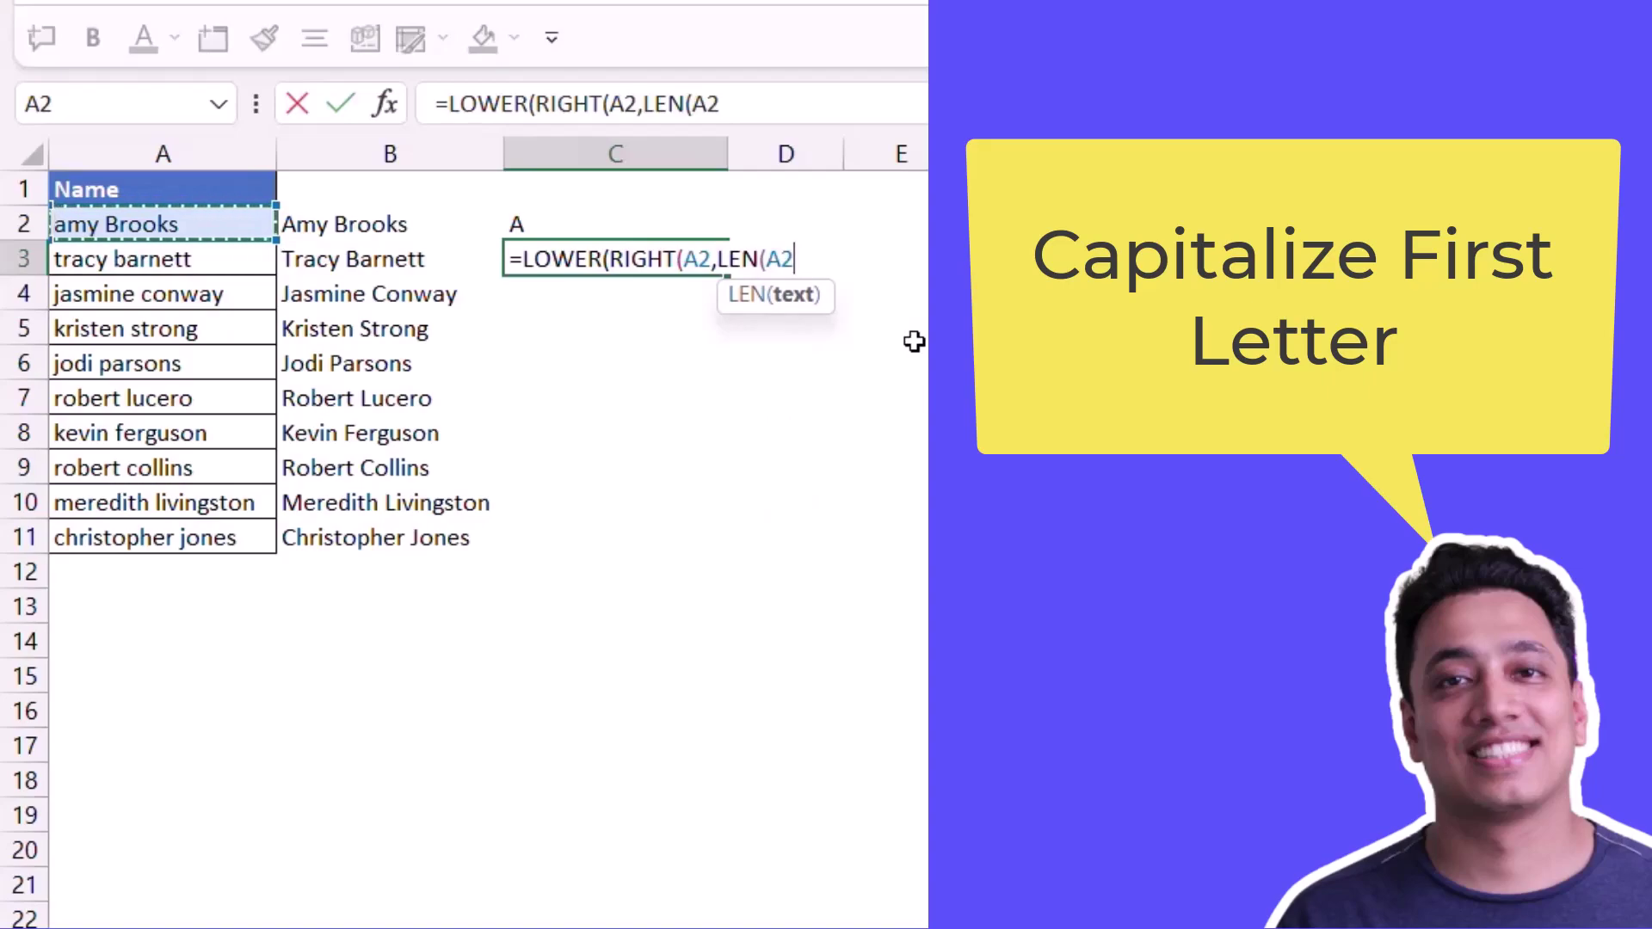
pyautogui.write(')')
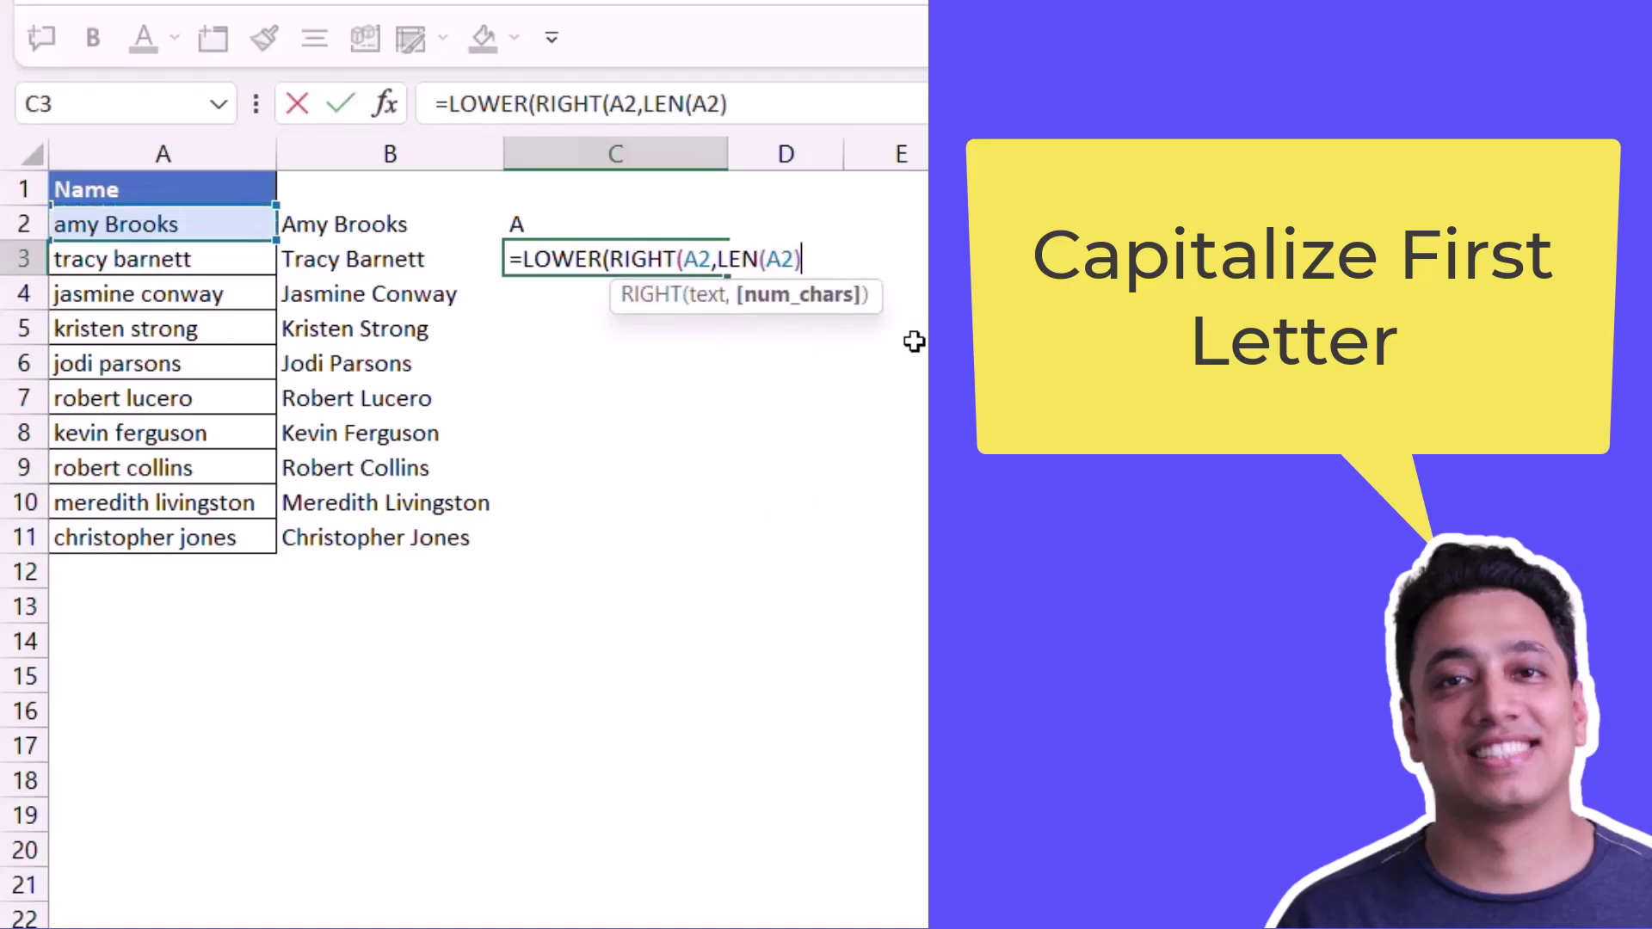
pyautogui.write('-1)')
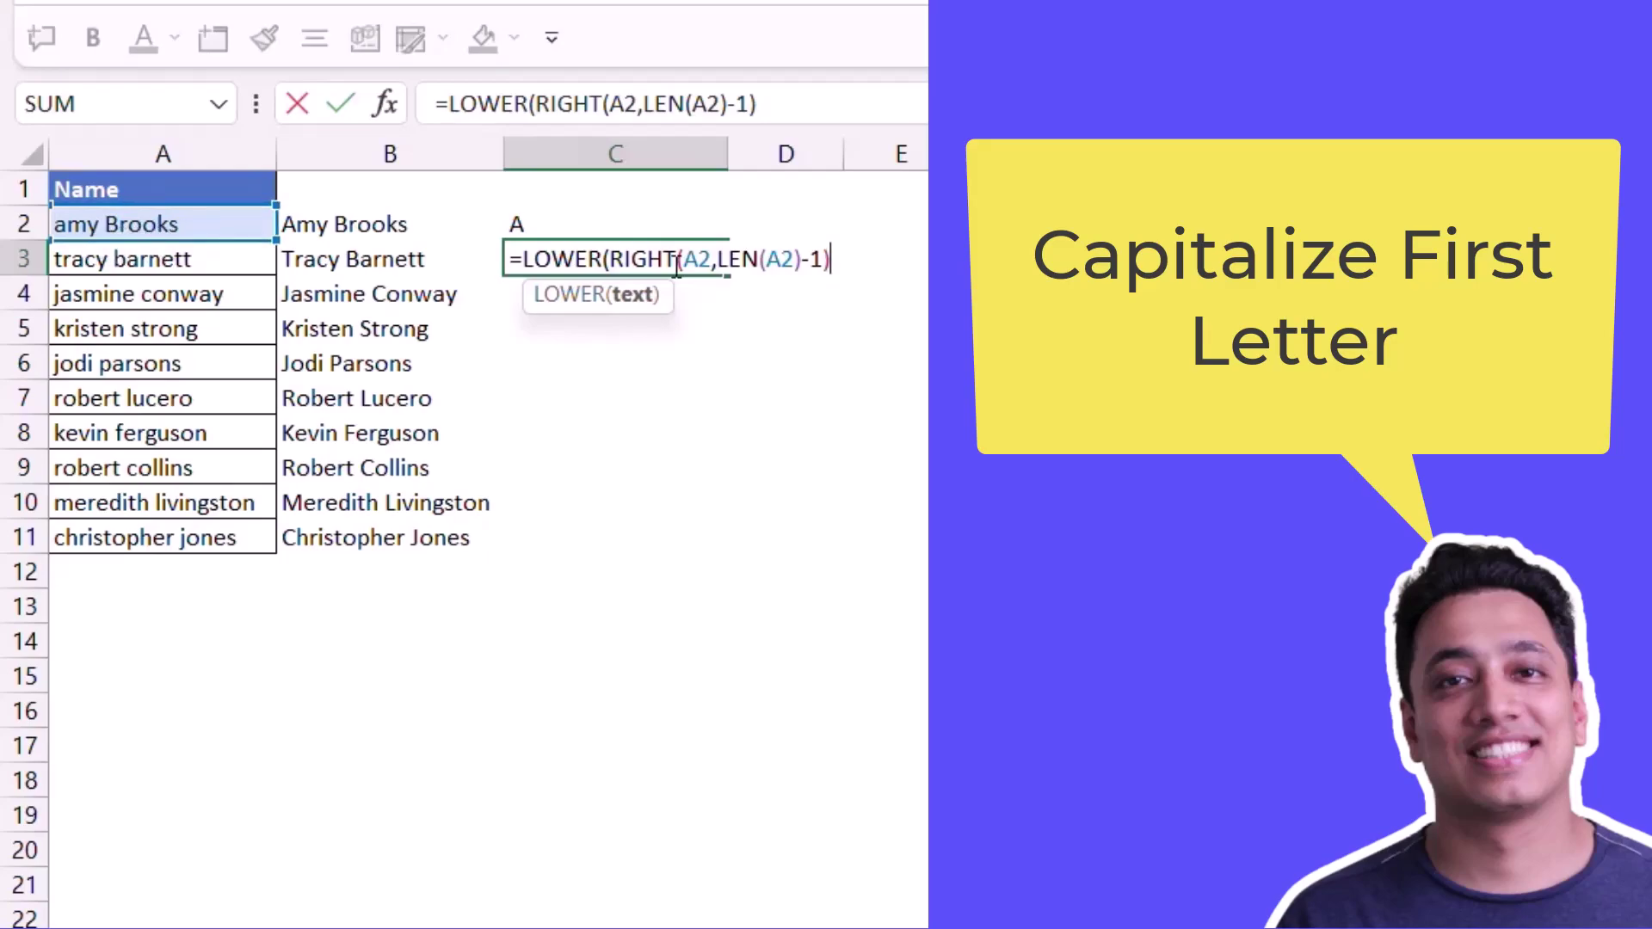
pyautogui.write(')')
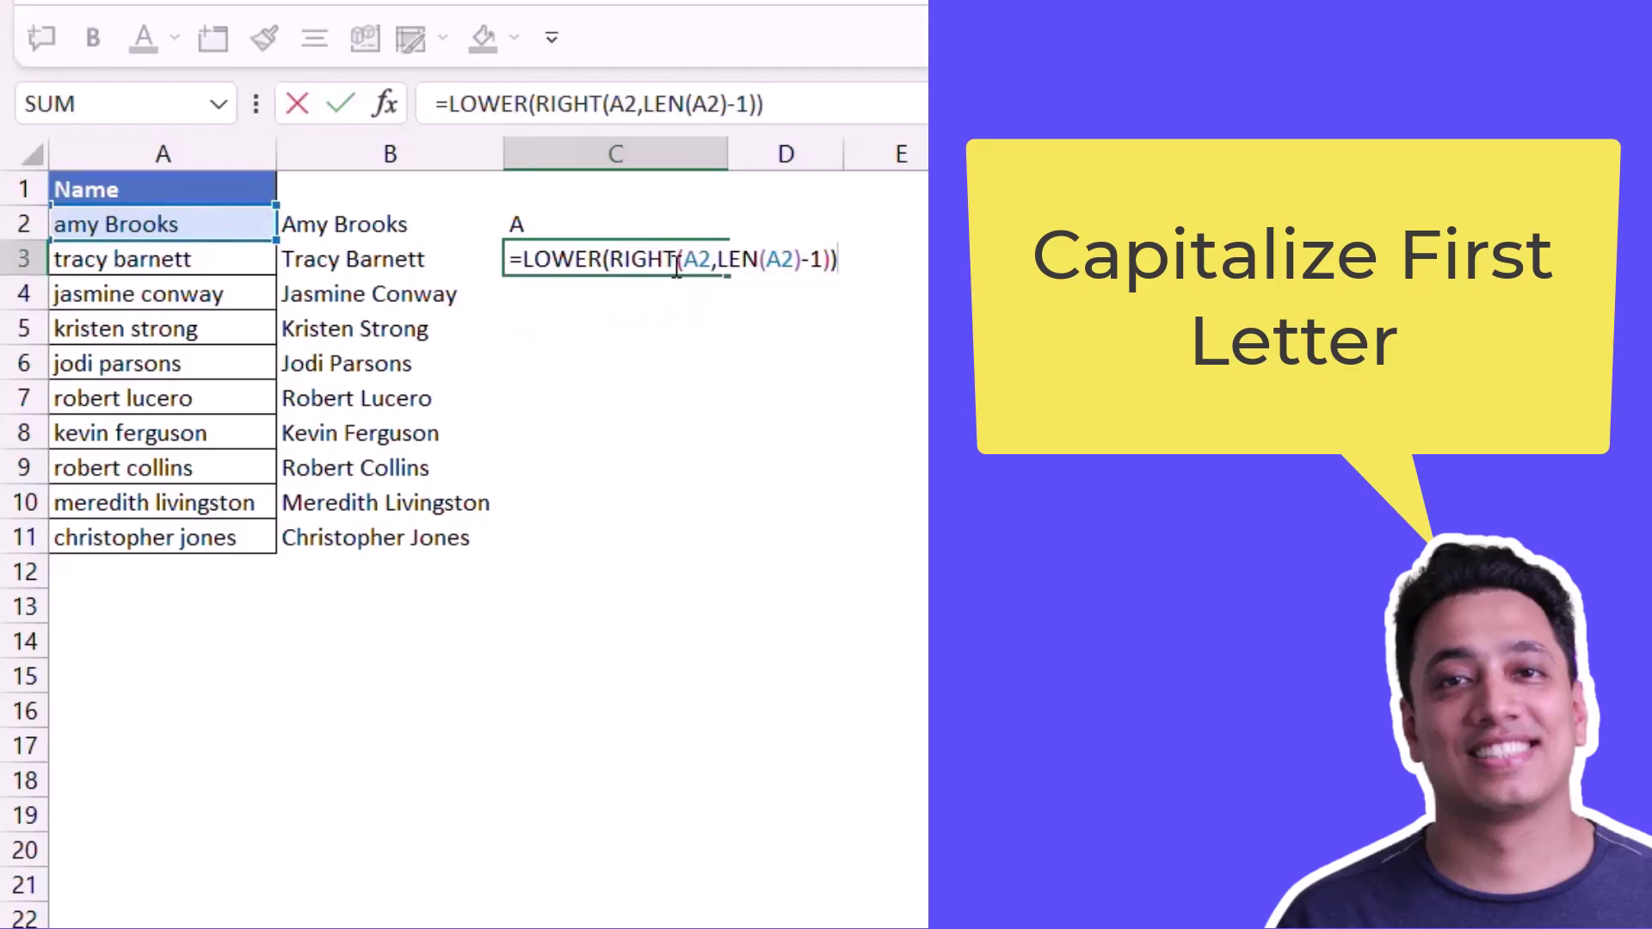
pyautogui.press('Return')
pyautogui.click(610, 258)
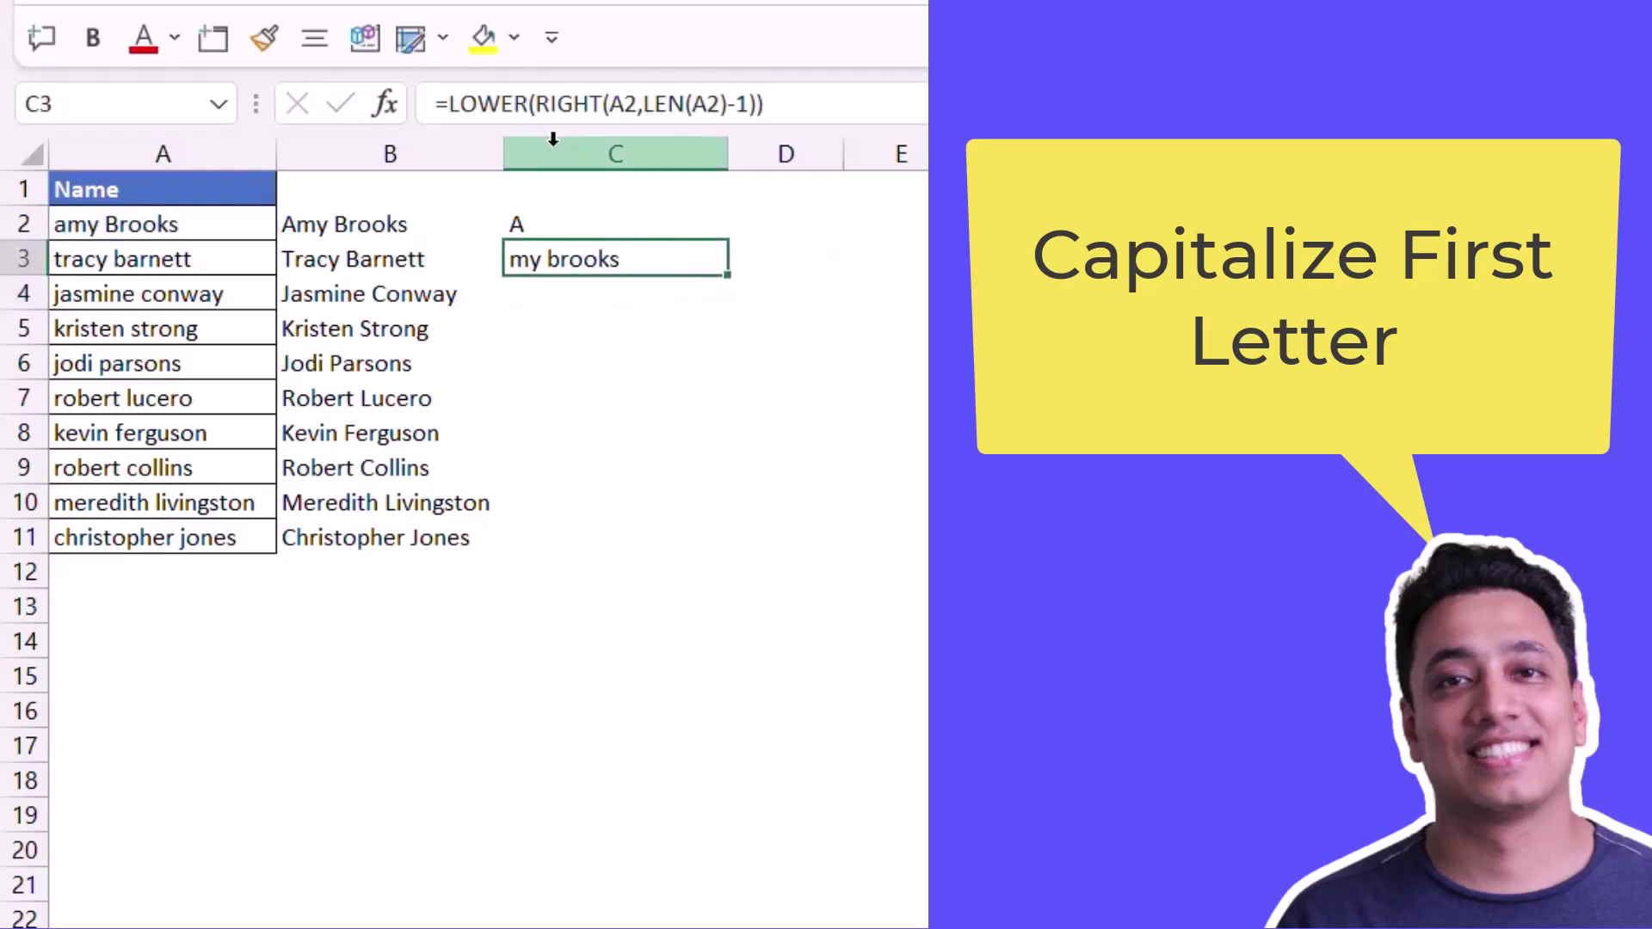
pyautogui.moveTo(818, 102); pyautogui.dragTo(457, 107)
pyautogui.hotkey('ctrl', 'c')
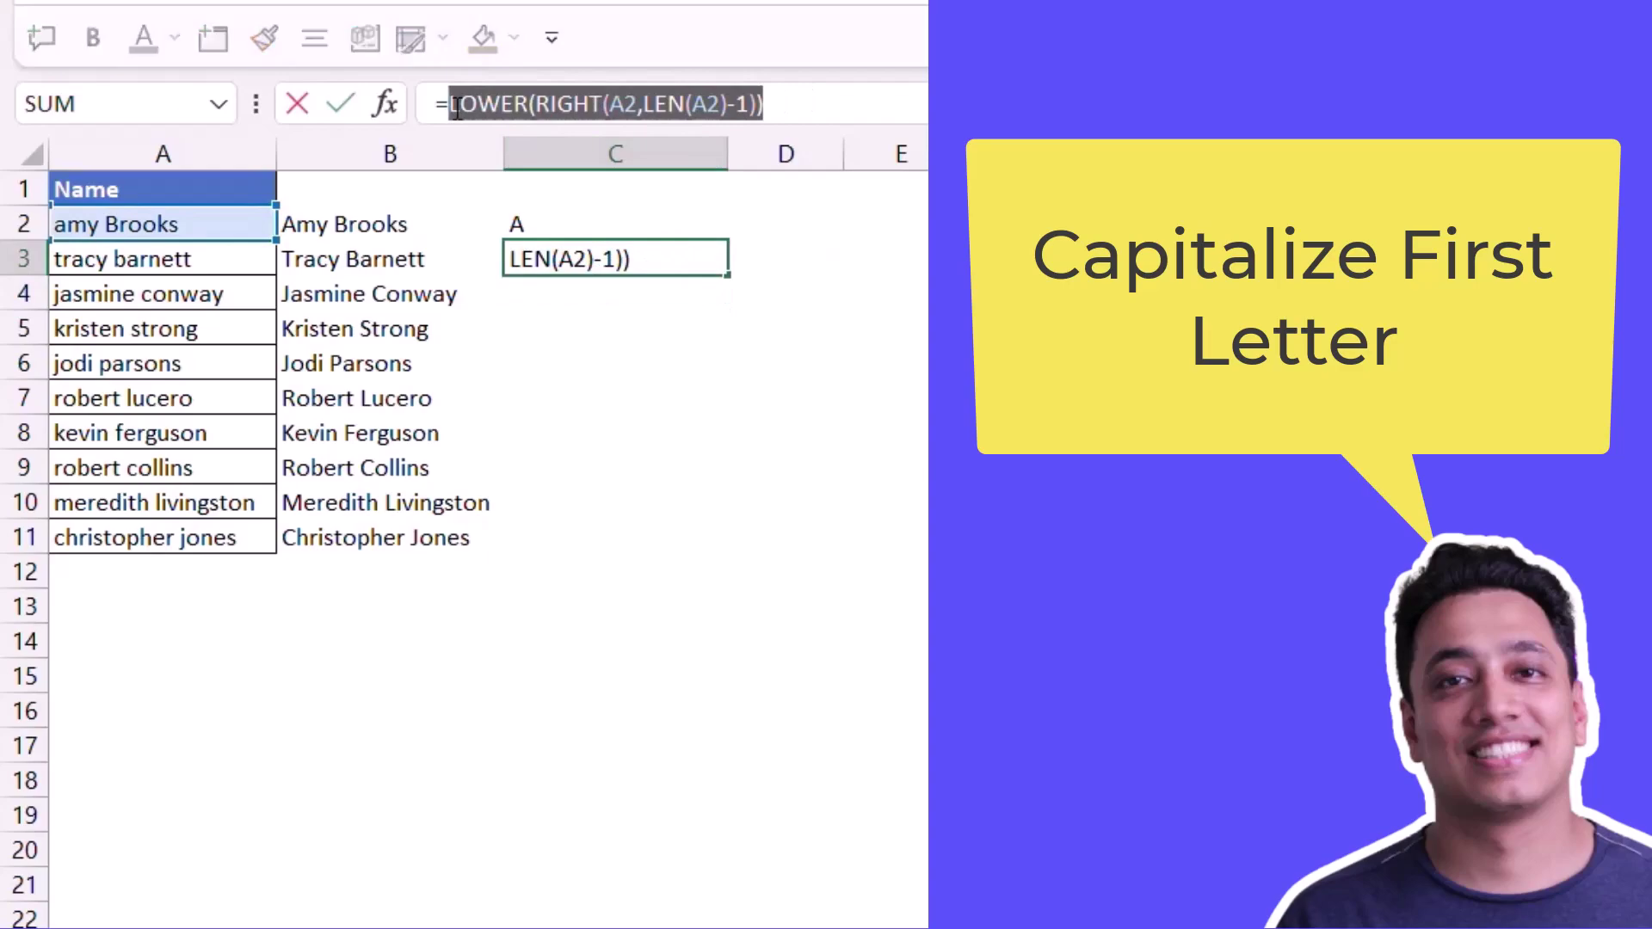
pyautogui.press('Escape')
pyautogui.click(564, 221)
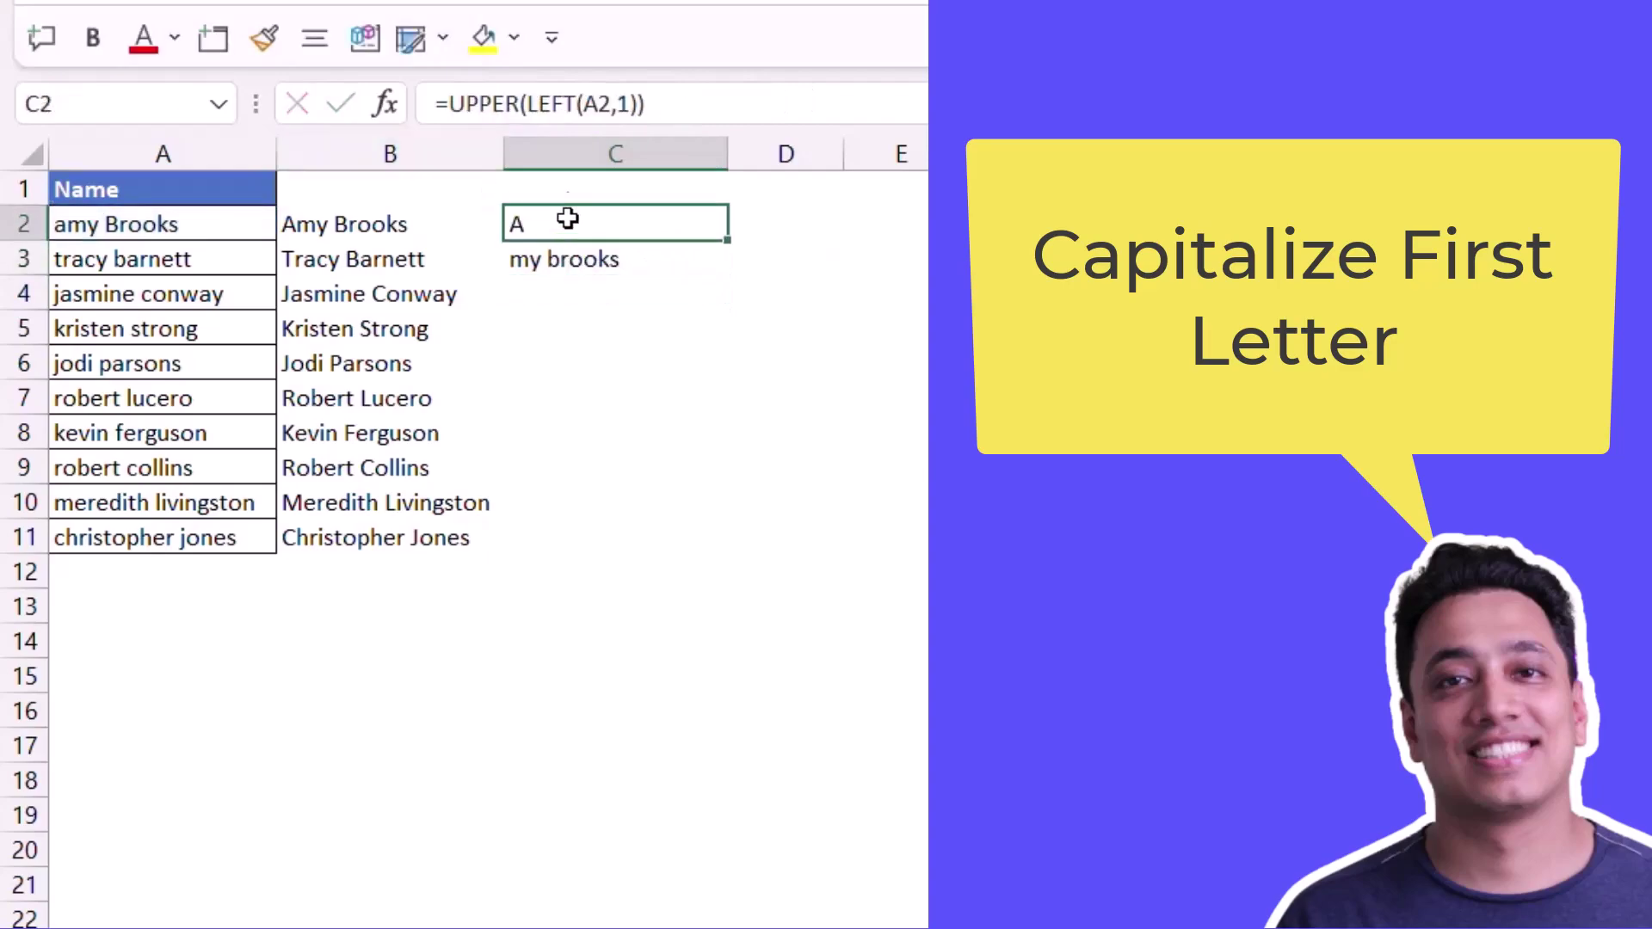
pyautogui.click(715, 100)
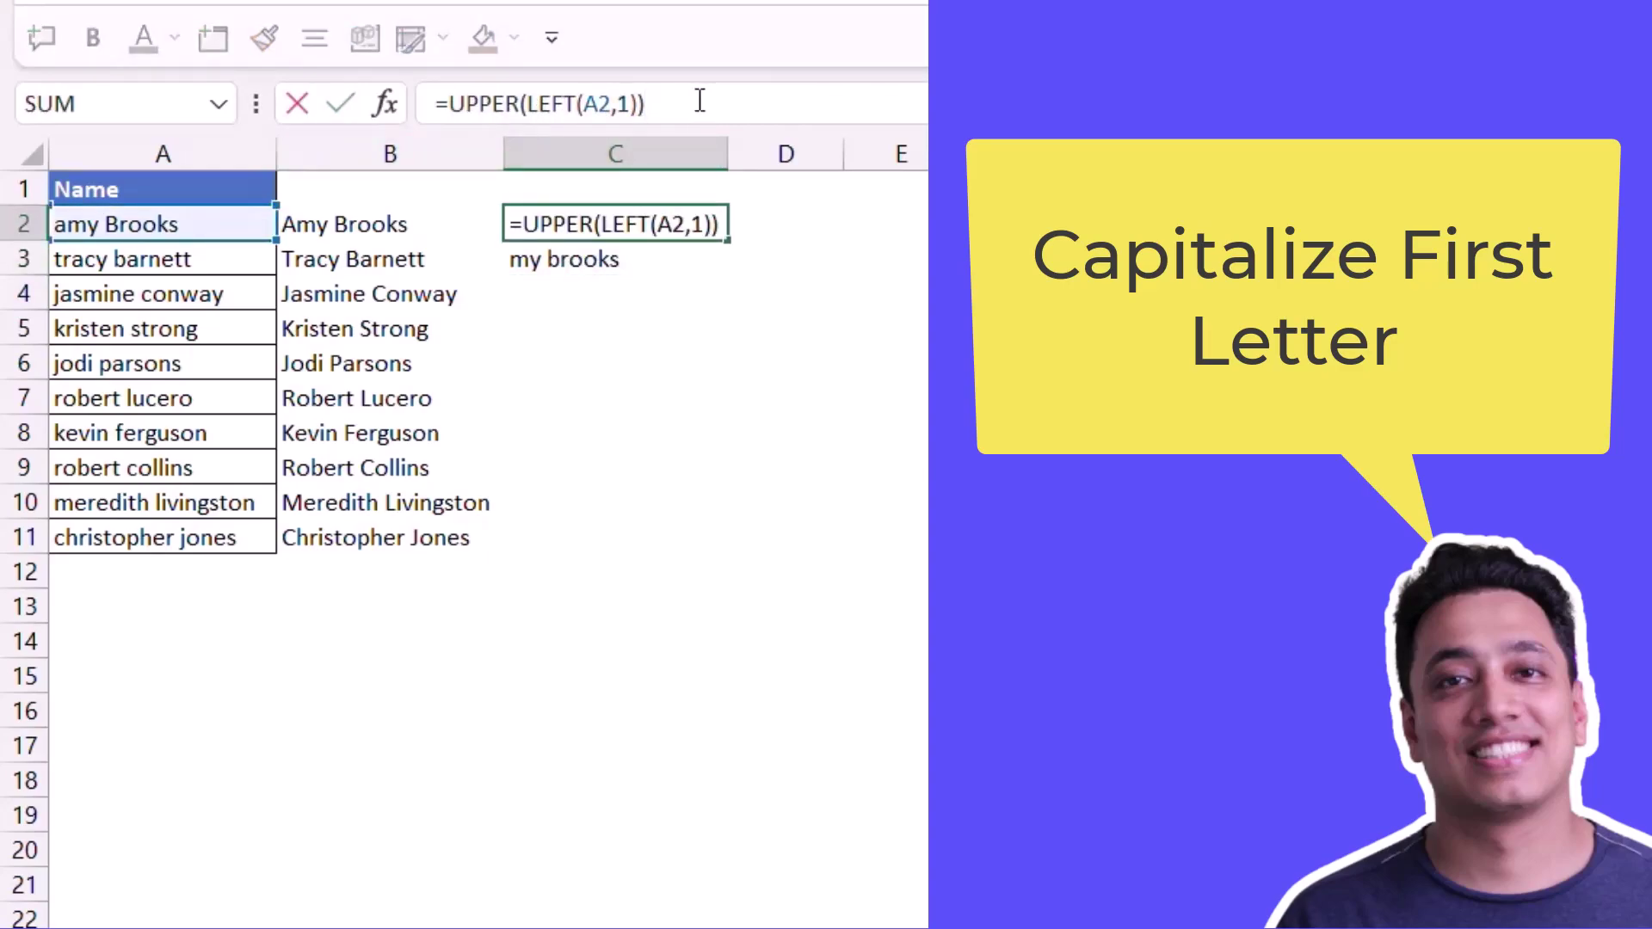
pyautogui.press('BackSpace')
pyautogui.write('&')
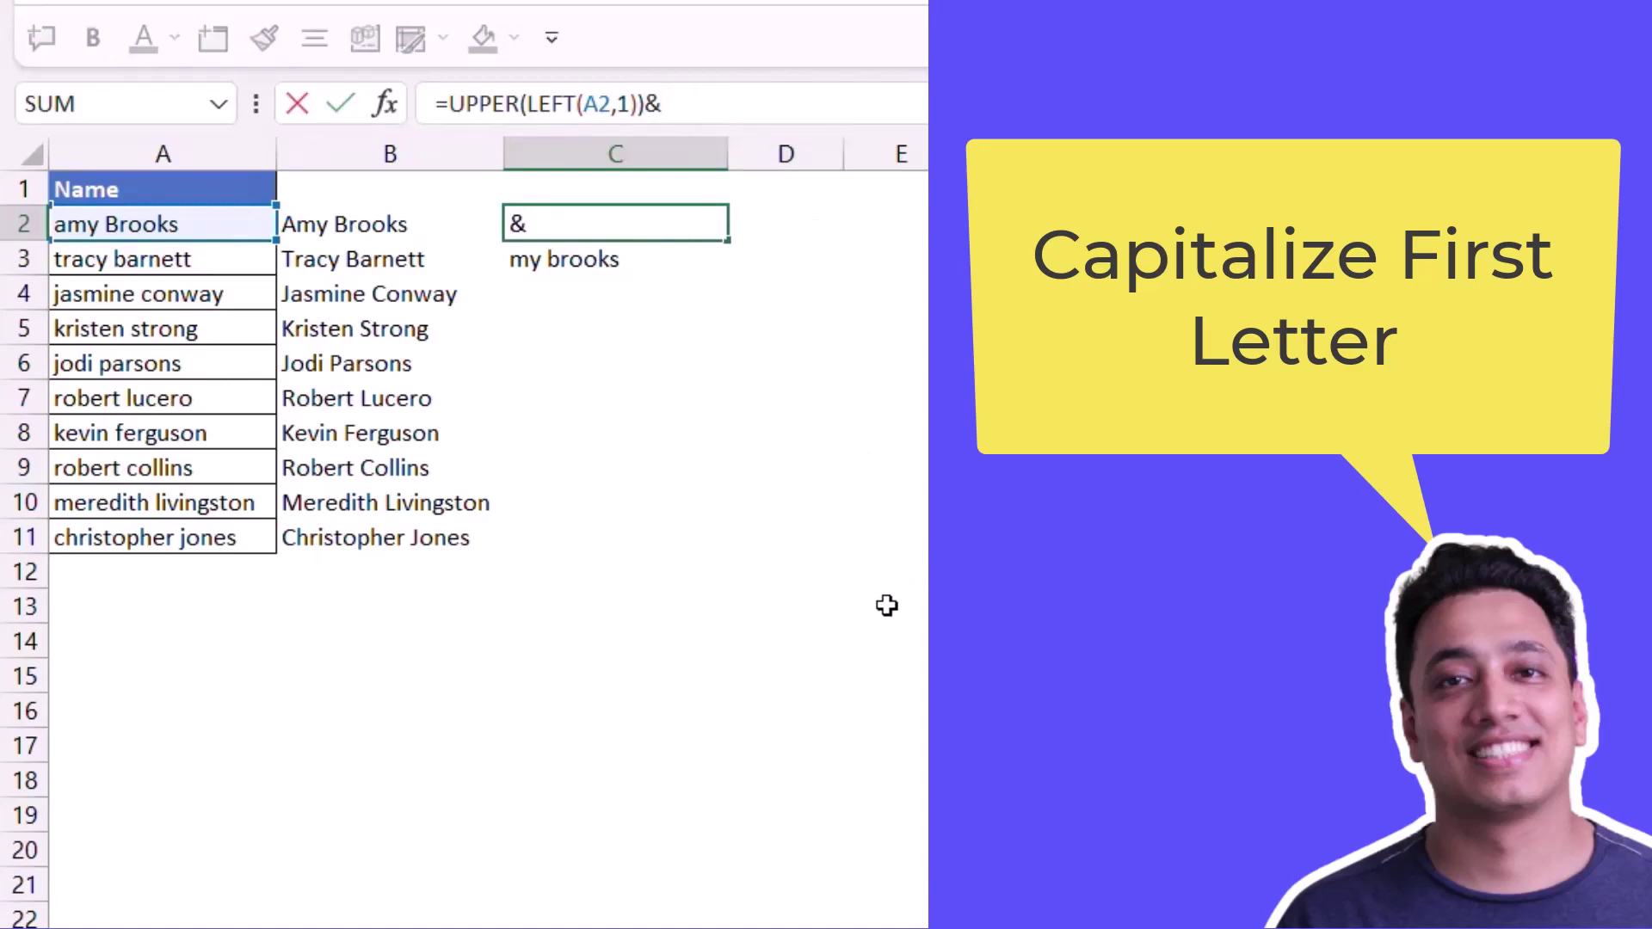
pyautogui.hotkey('ctrl', 'v')
pyautogui.press('Return')
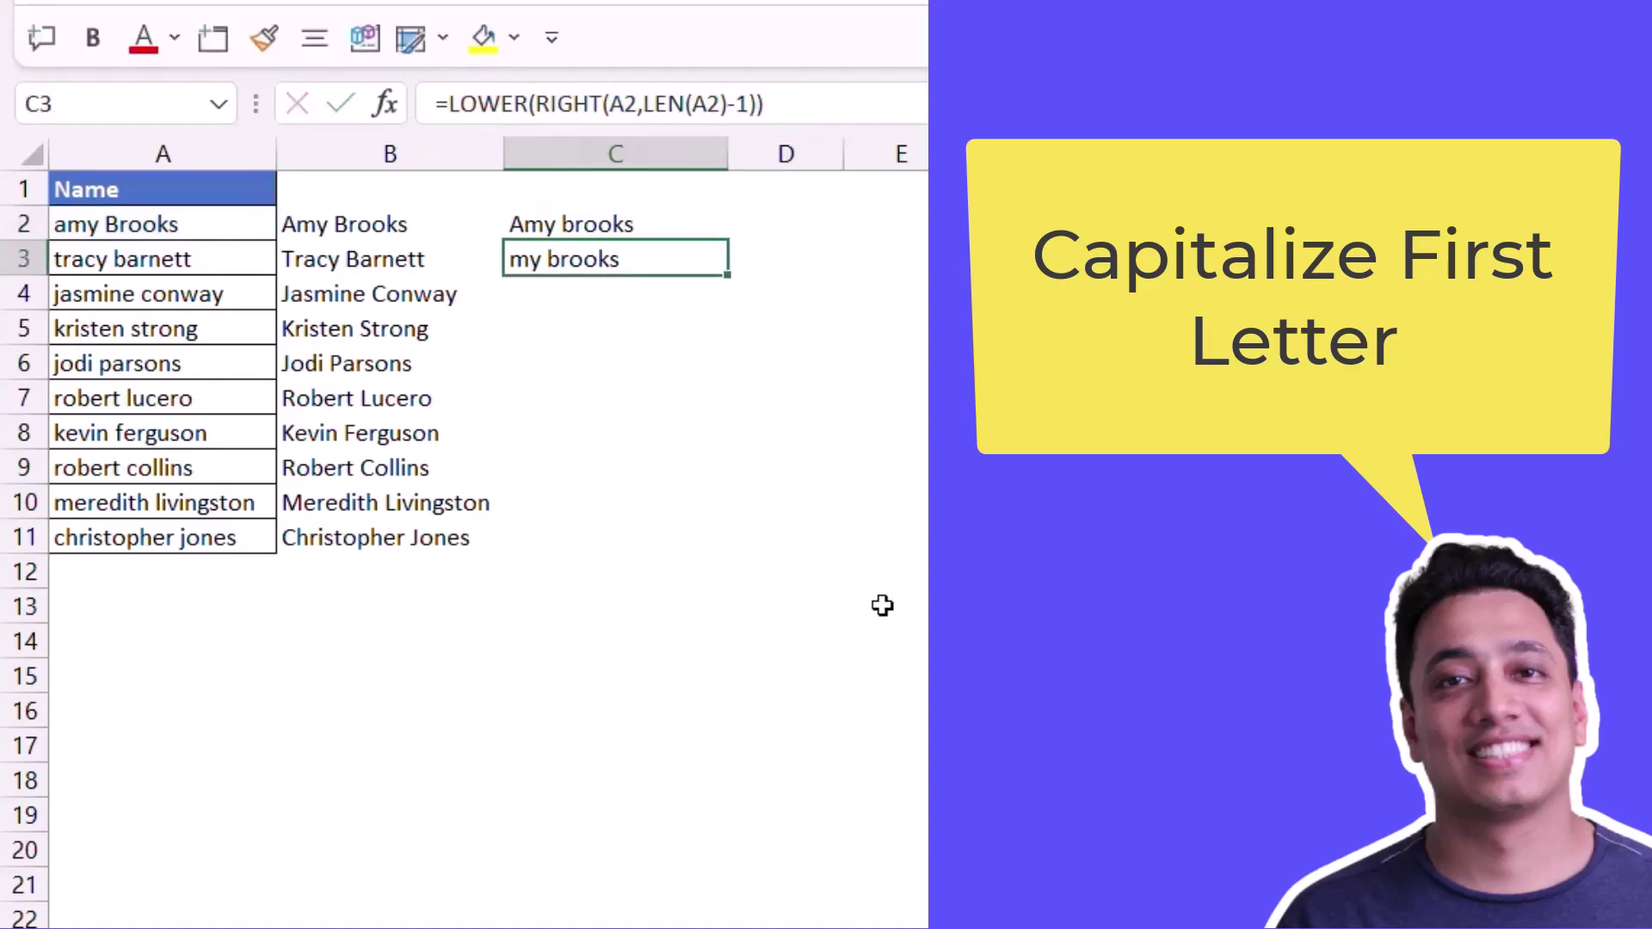
pyautogui.press('Delete')
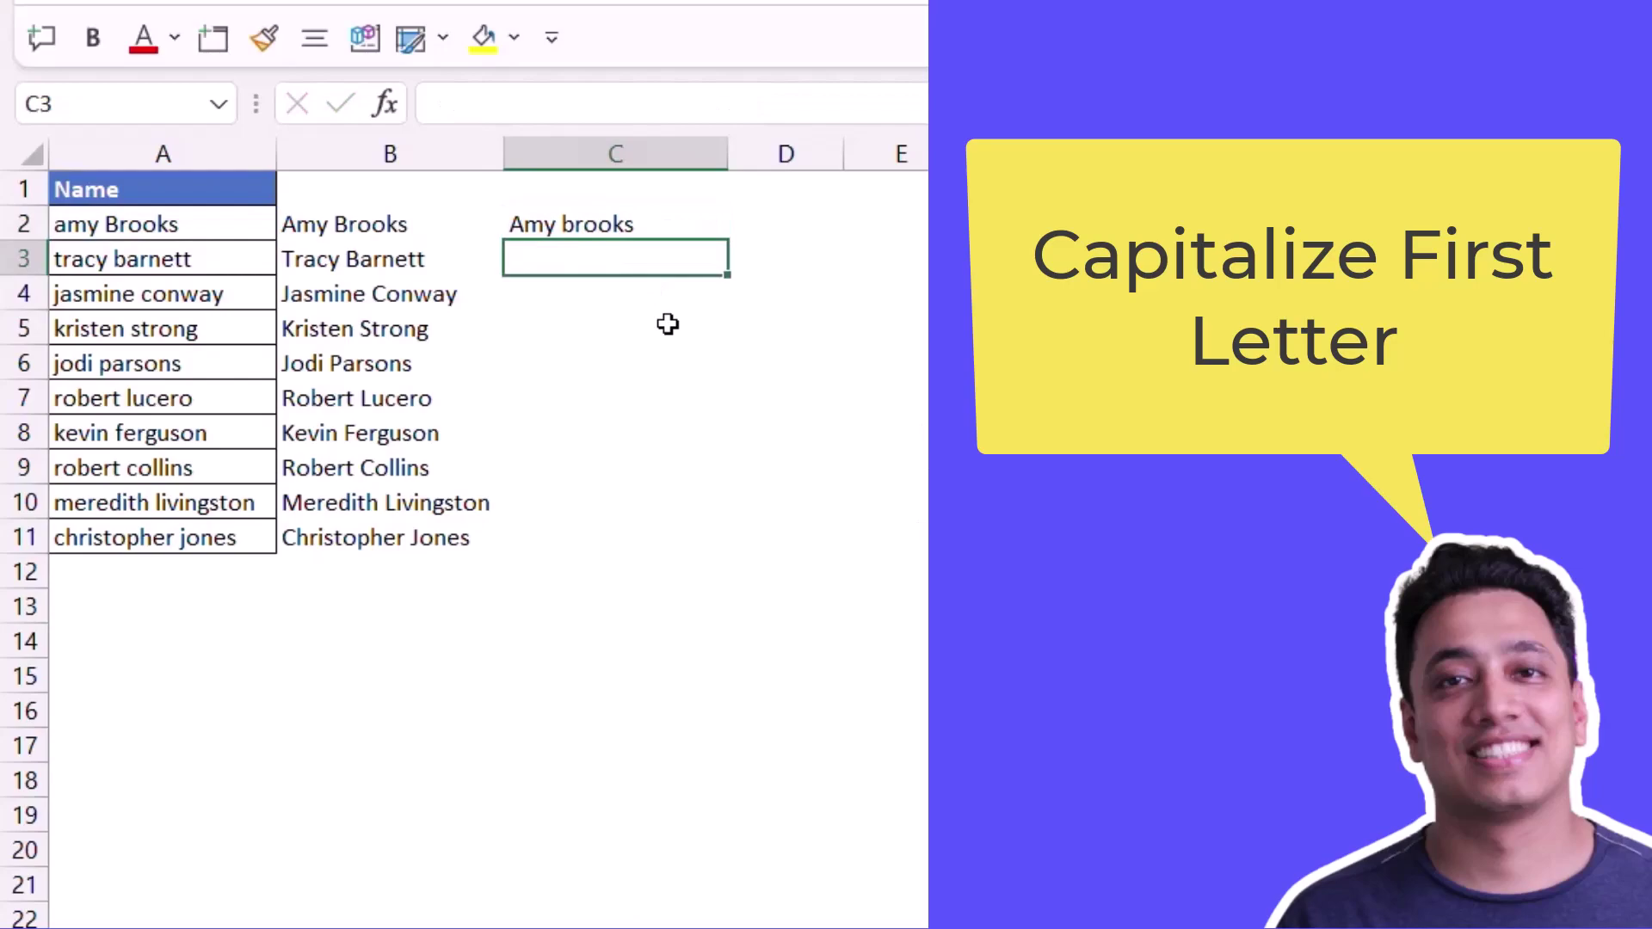